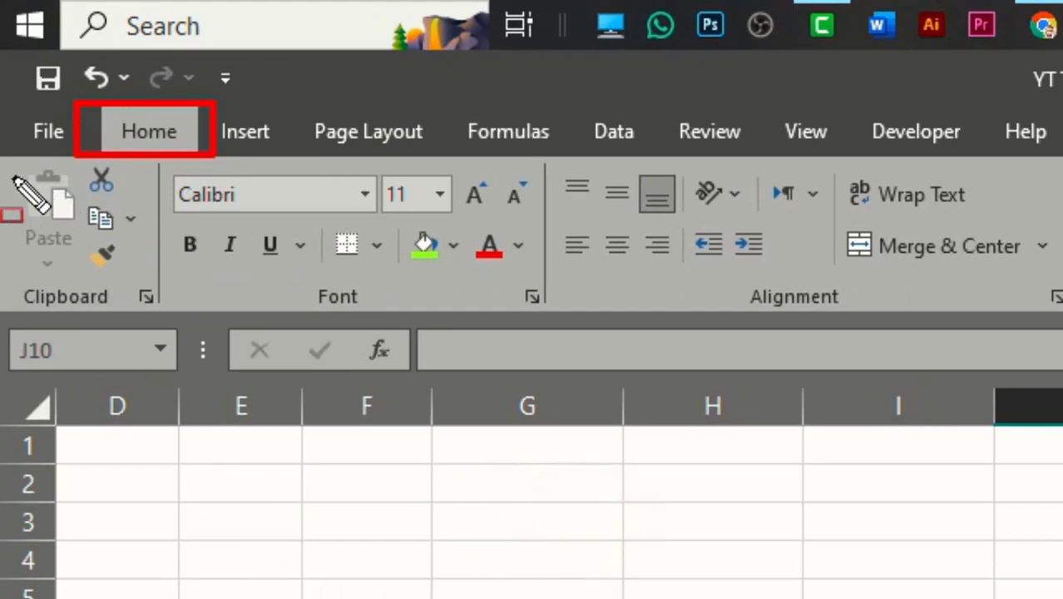
mouse_move(3, 155)
mouse_down()
mouse_move(87, 266)
mouse_move(170, 321)
mouse_move(160, 322)
mouse_up()
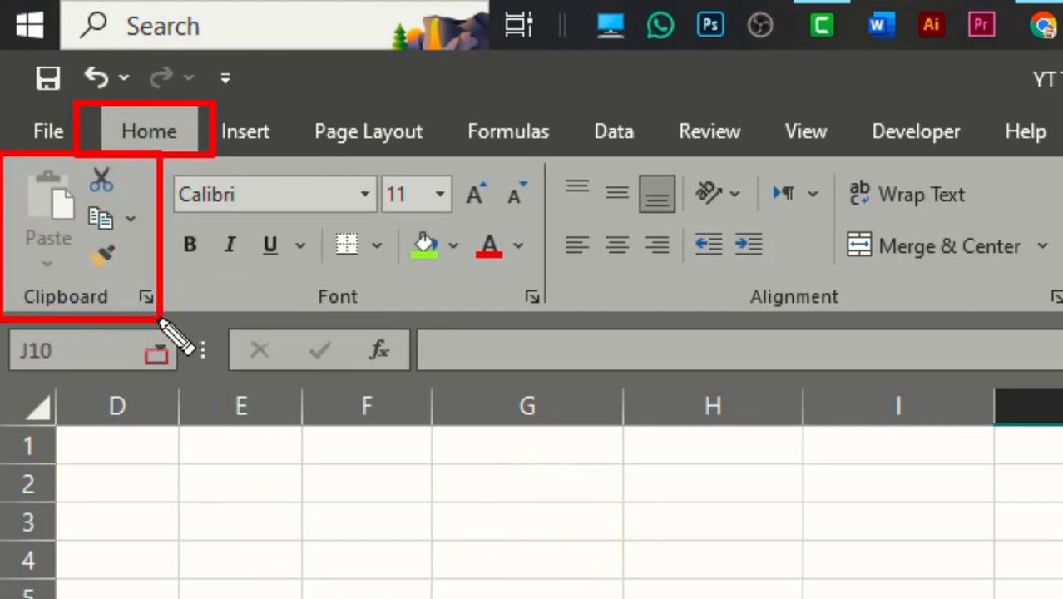
mouse_move(168, 172)
mouse_down()
mouse_move(362, 262)
mouse_move(570, 322)
mouse_move(553, 308)
mouse_up()
mouse_move(563, 149)
mouse_down()
mouse_move(636, 233)
mouse_move(996, 331)
mouse_move(134, 304)
mouse_up()
mouse_move(140, 146)
mouse_down()
mouse_move(209, 202)
mouse_move(337, 246)
mouse_move(402, 317)
mouse_up()
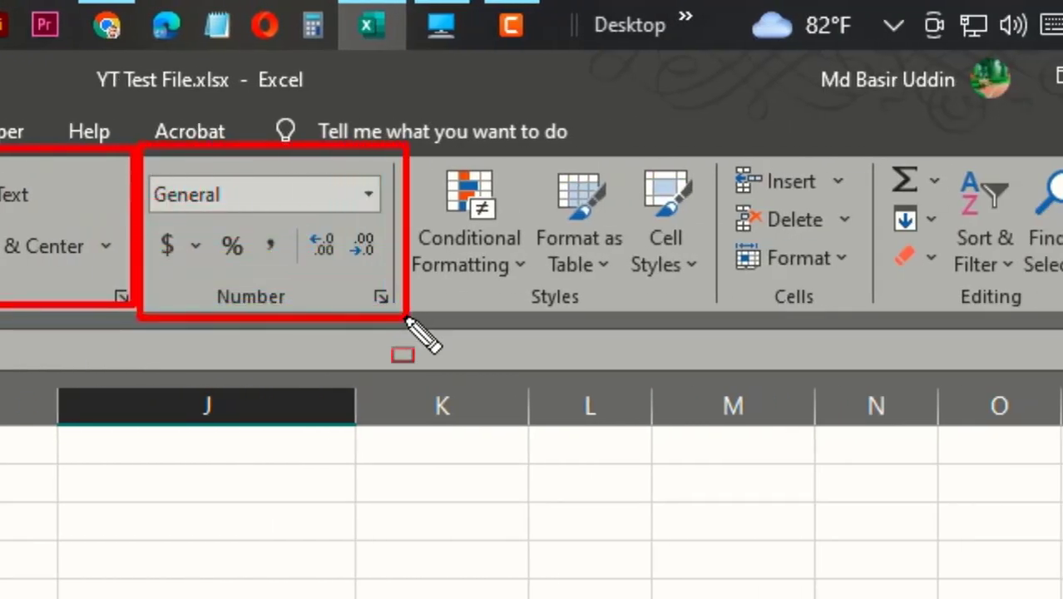
mouse_move(420, 142)
mouse_down()
mouse_move(624, 293)
mouse_move(717, 312)
mouse_up()
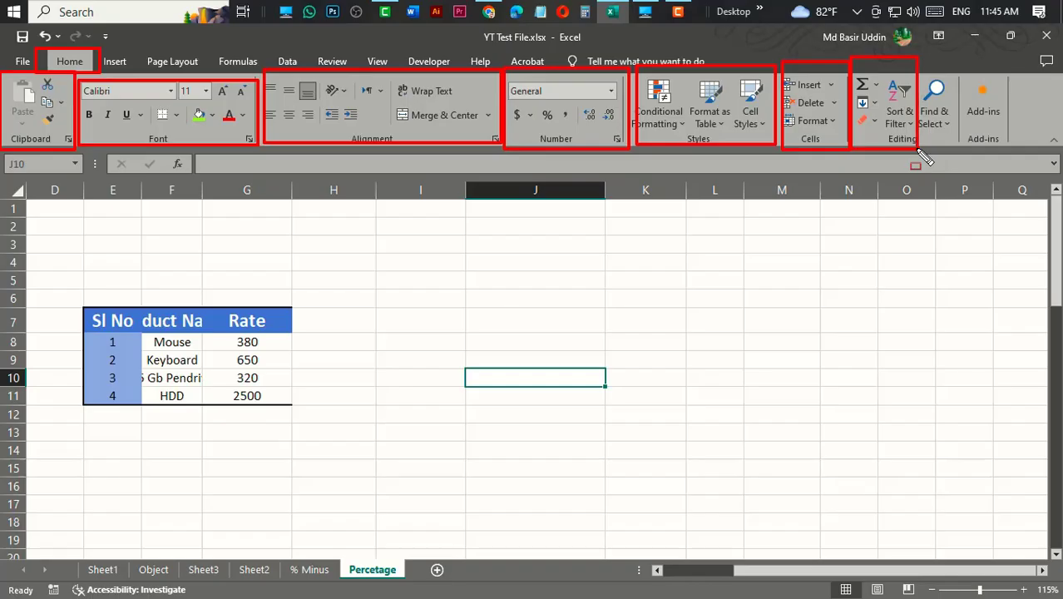
drag(916, 147, 918, 149)
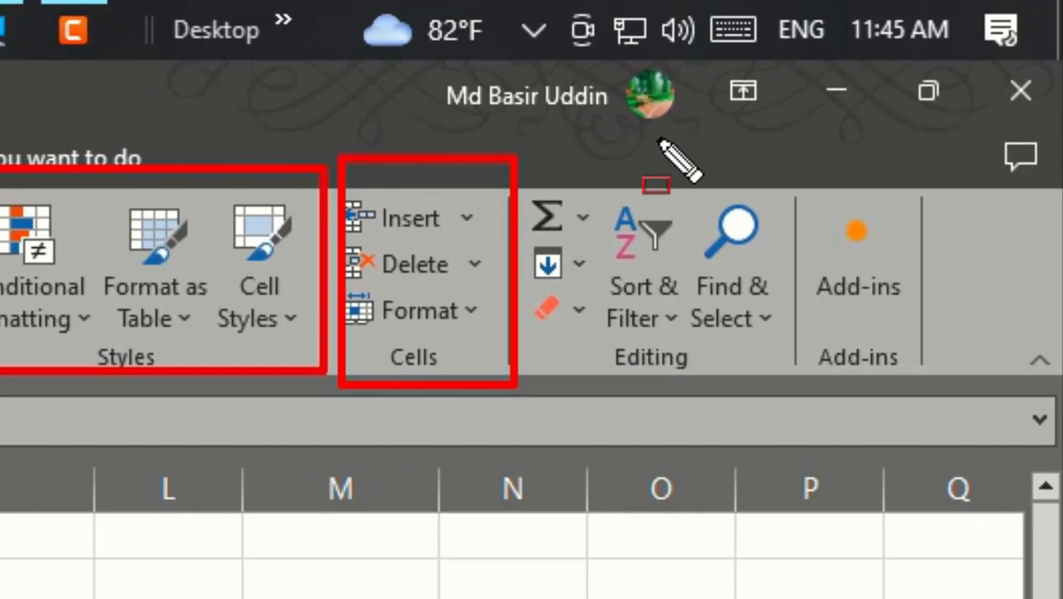
drag(676, 147, 786, 379)
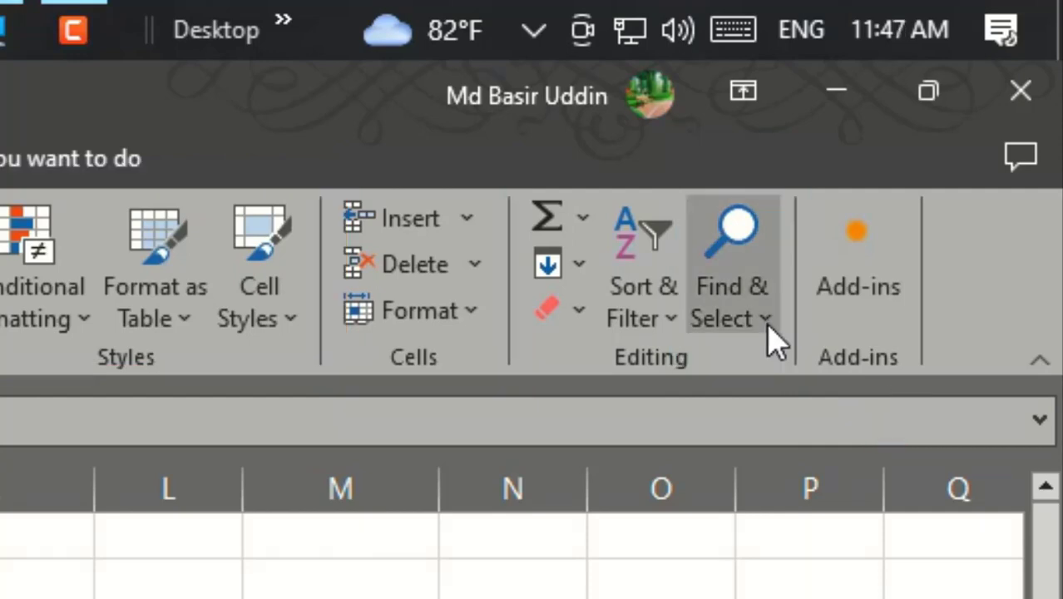
Open the Find dialog and move it over the empty cells beside the product rate table.
click(768, 325)
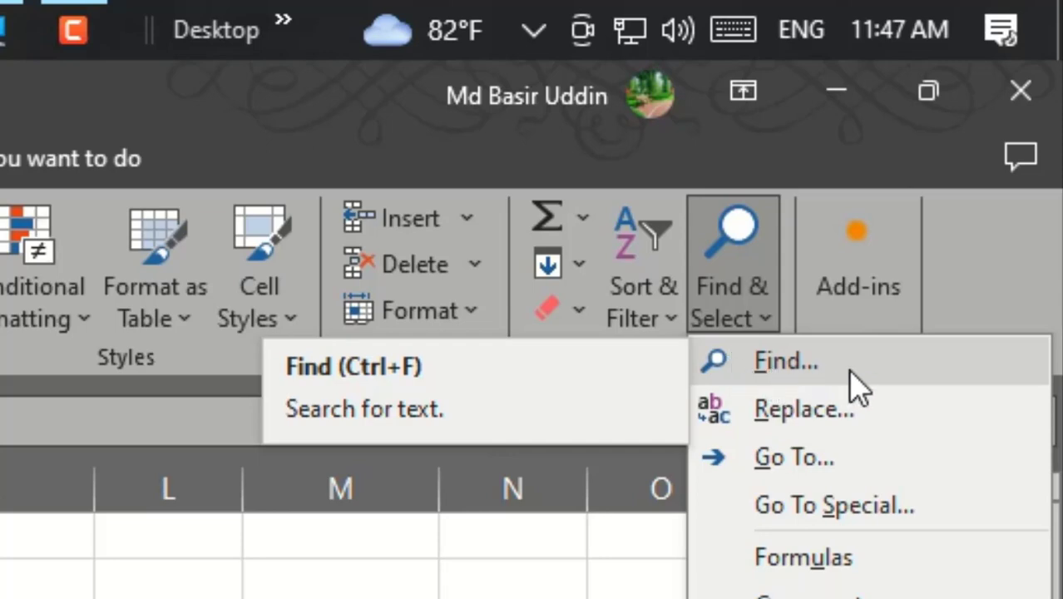
click(782, 373)
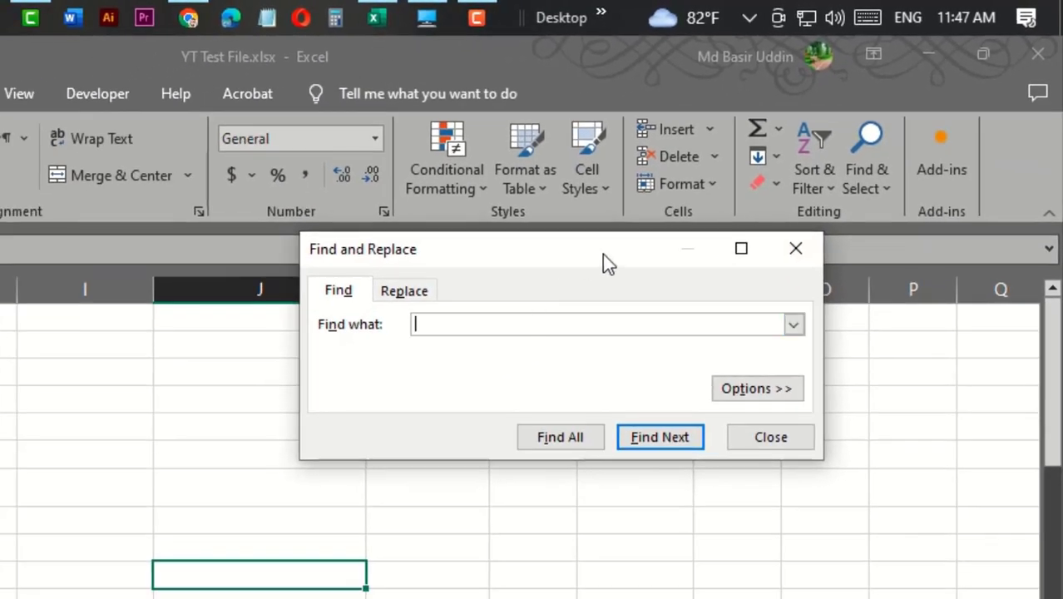
drag(604, 256, 183, 443)
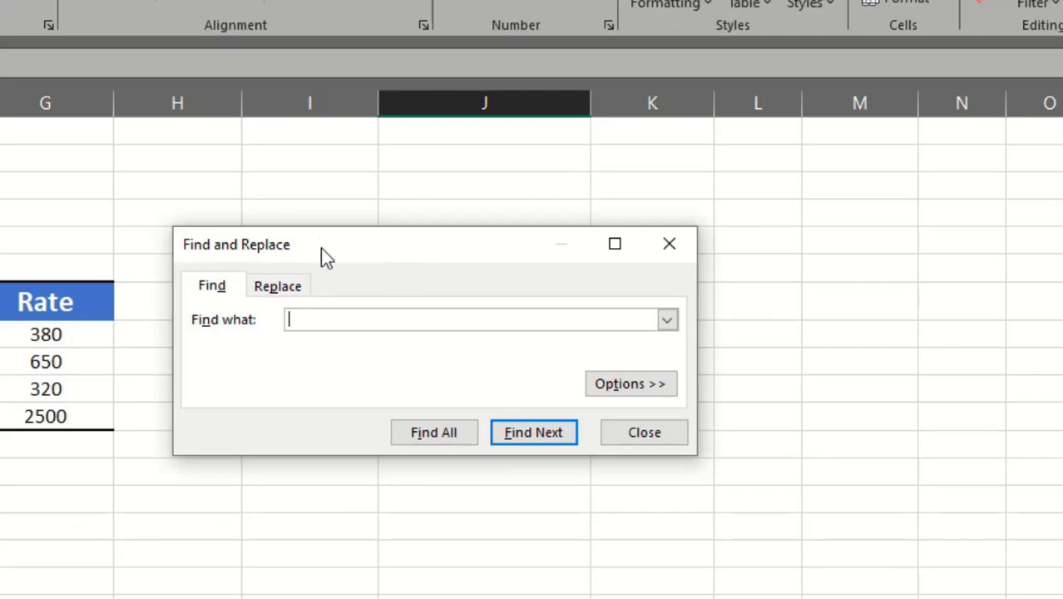
drag(420, 260, 390, 220)
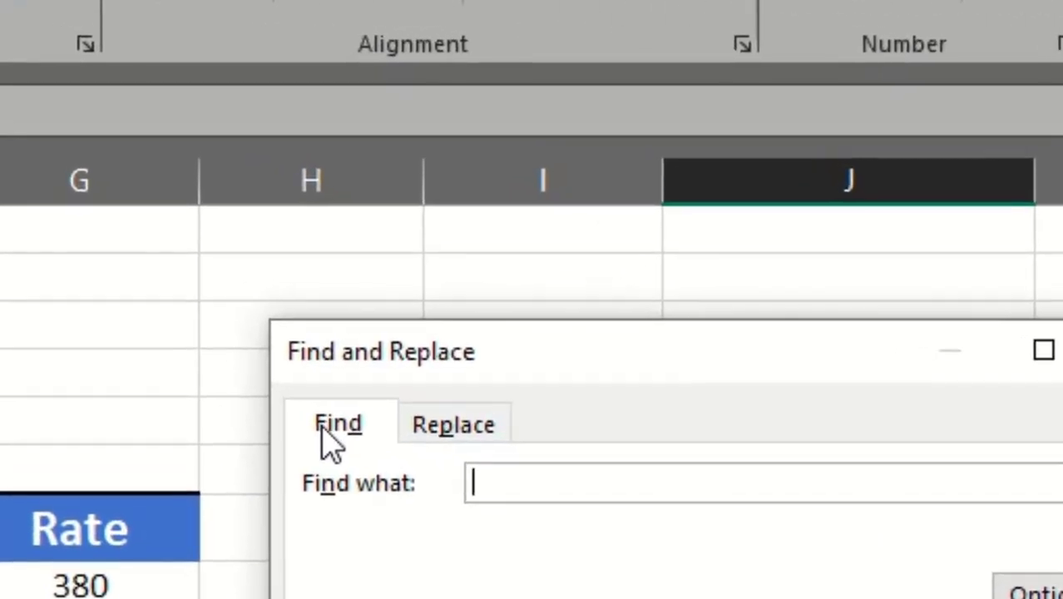
View the Replace page of the Find and Replace dialog and return to the Find page.
click(187, 246)
click(470, 441)
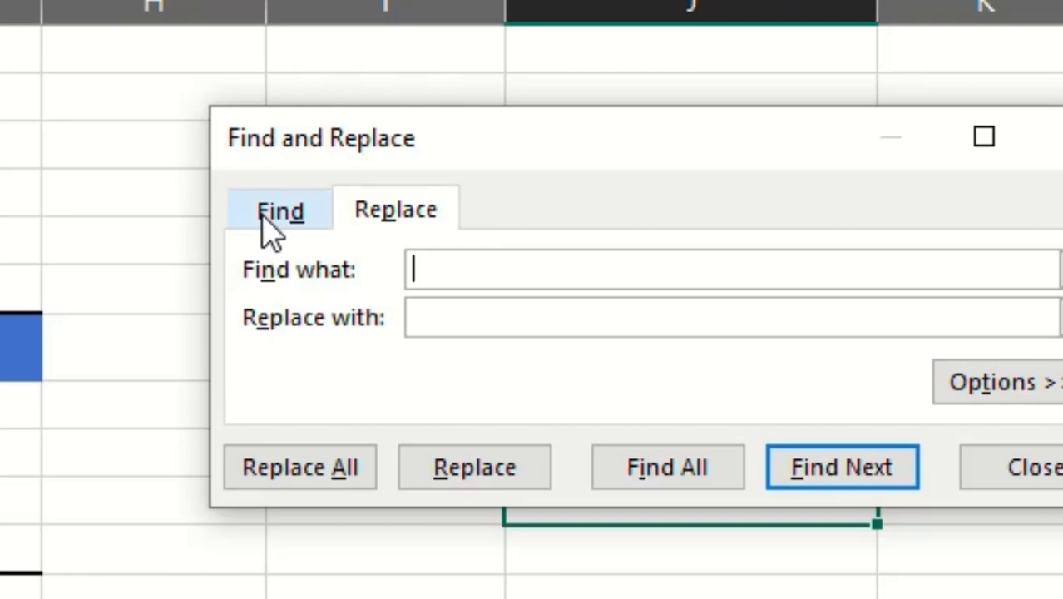
click(278, 214)
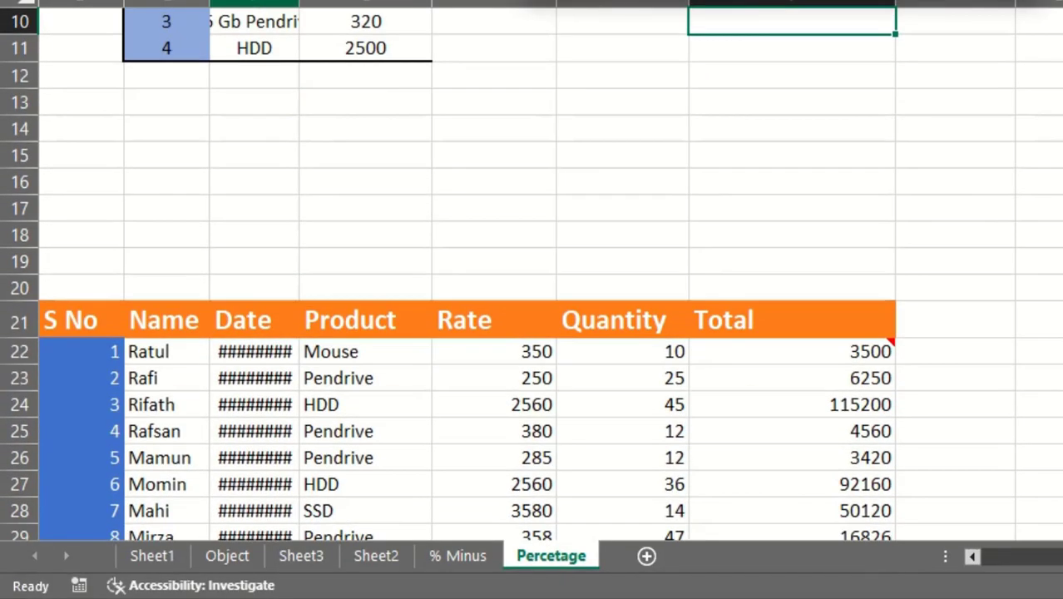
Find all cells containing 380 in the Percetage sheet.
scroll(449, 78, up, 3)
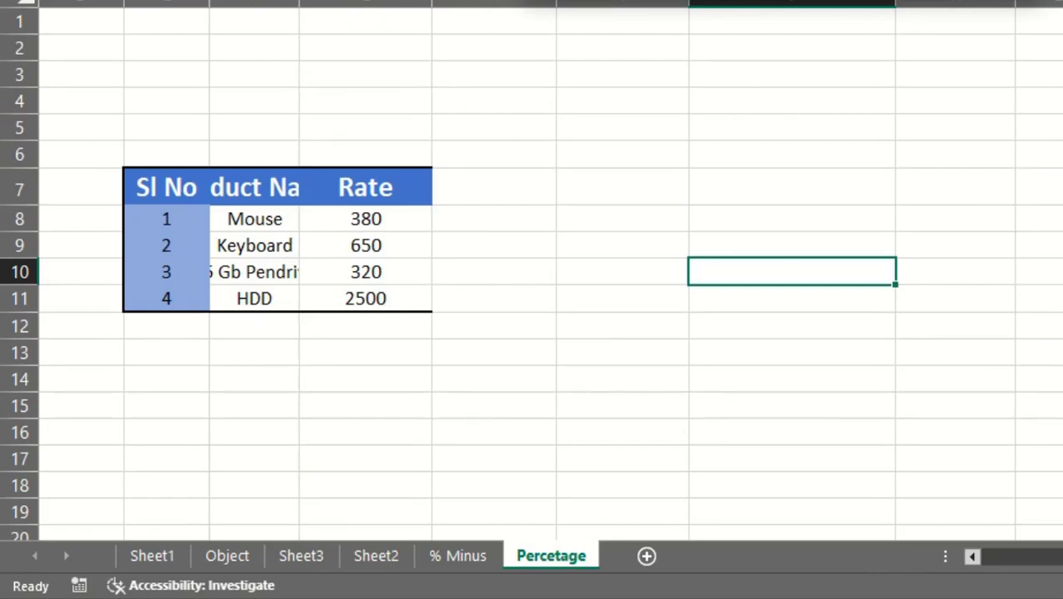
key(ctrl+f)
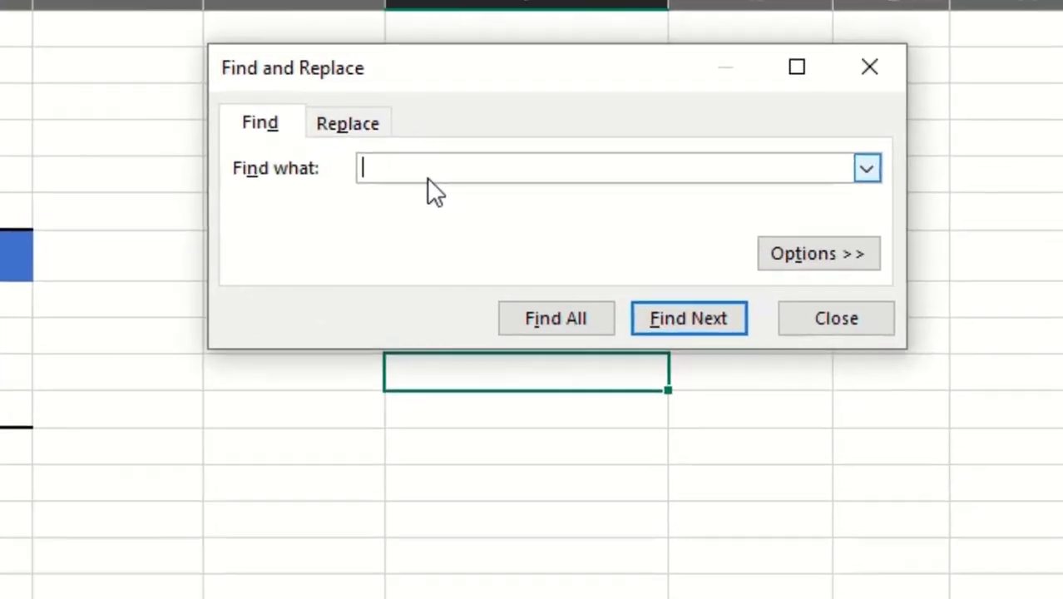
text(380)
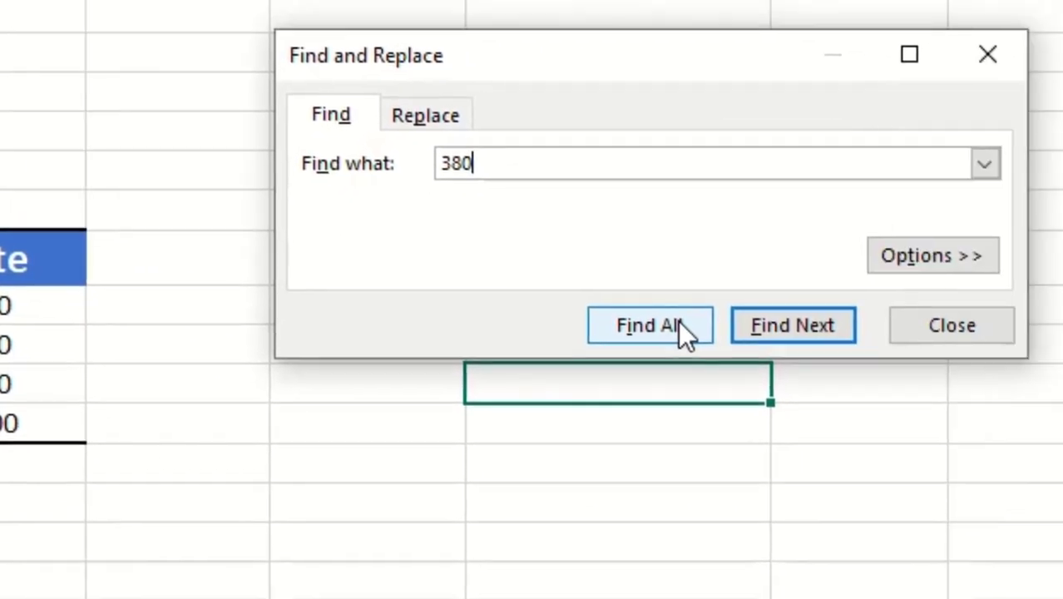
click(1040, 288)
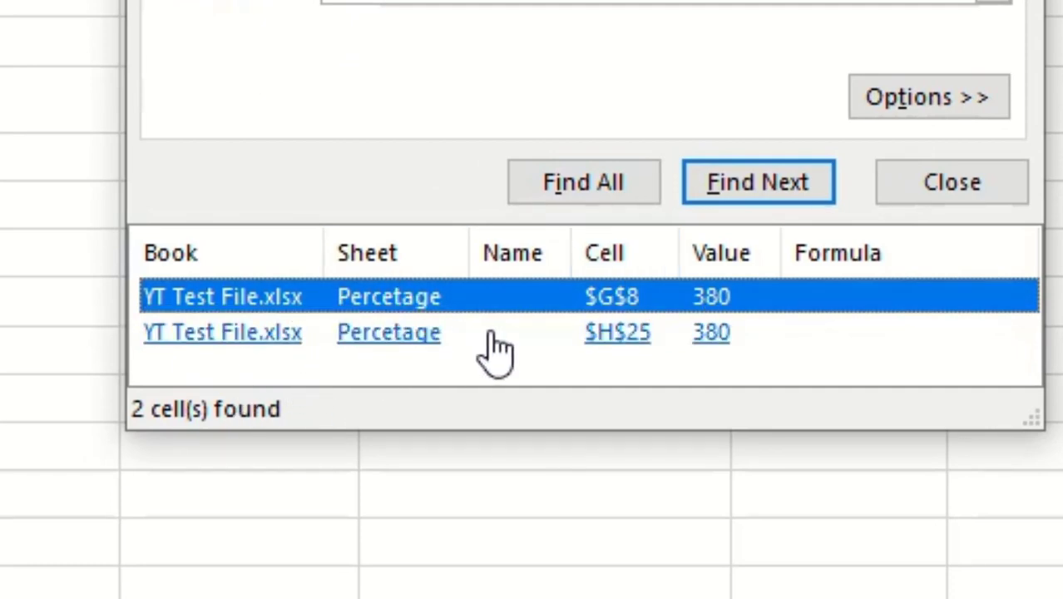
Go to the search result in cell H25 and to the one in cell G8.
click(617, 335)
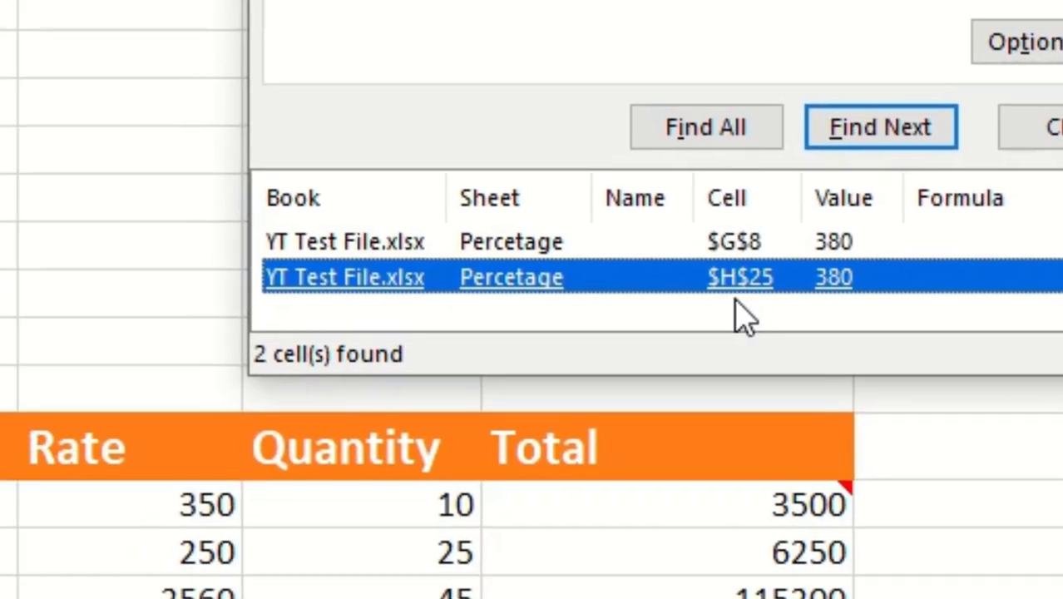
key(Escape)
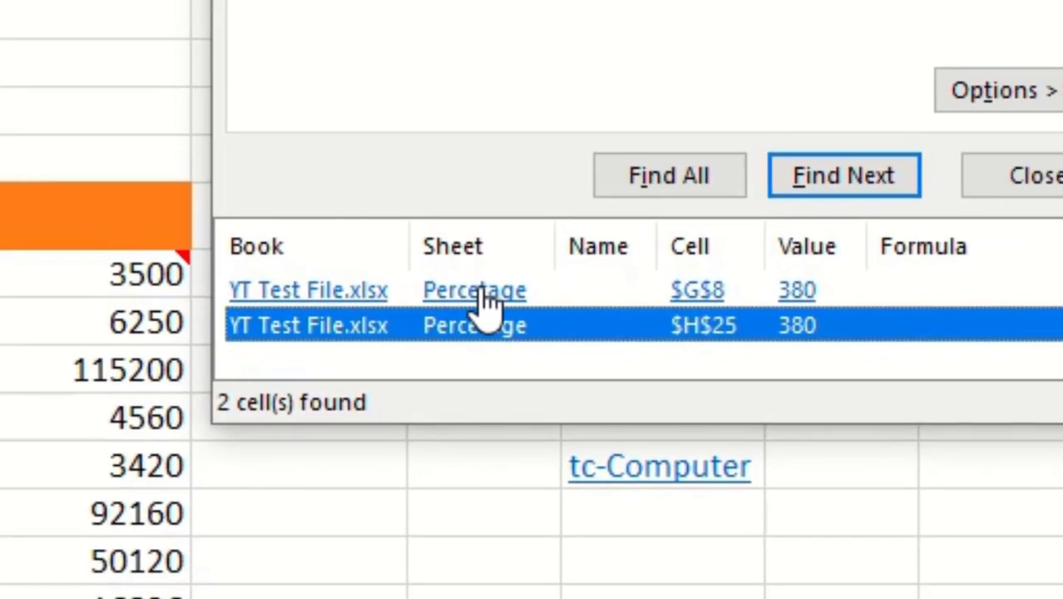
click(481, 290)
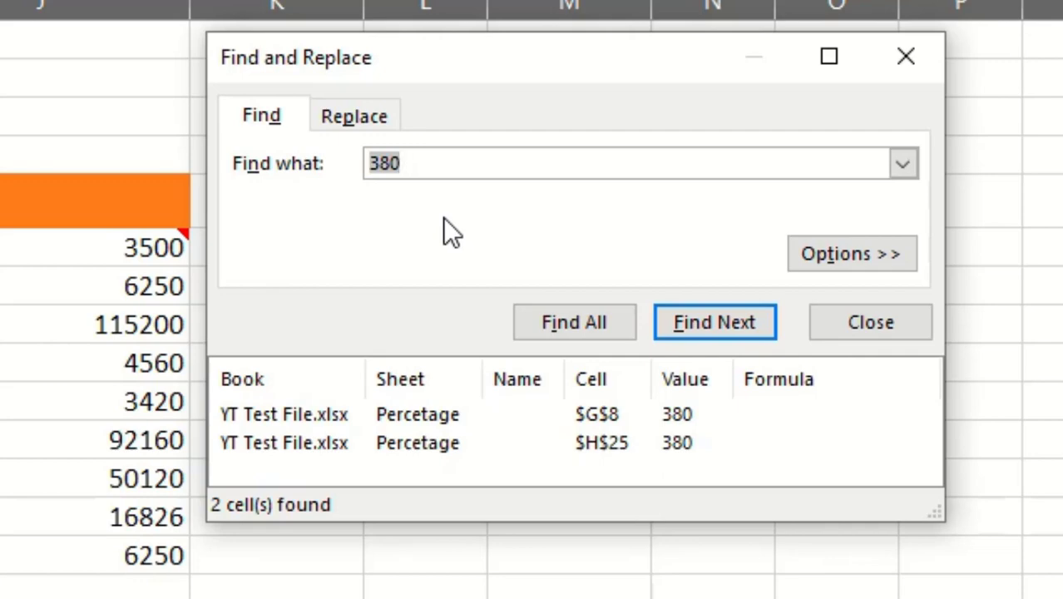
Find all cells containing the customer's name from the fourth record of the orange-headed sales table.
text(Rafsan)
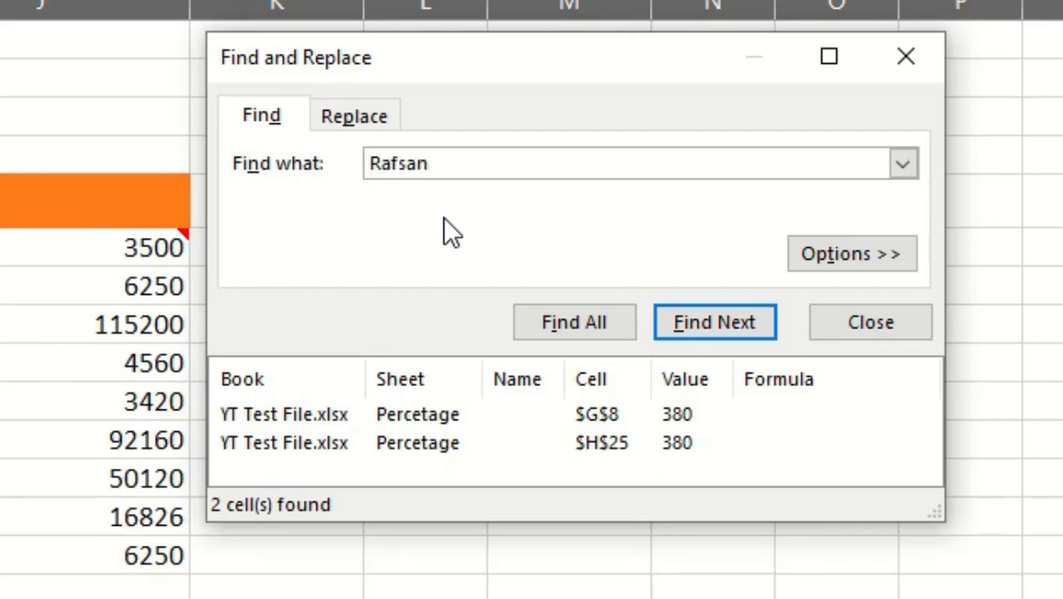
click(592, 324)
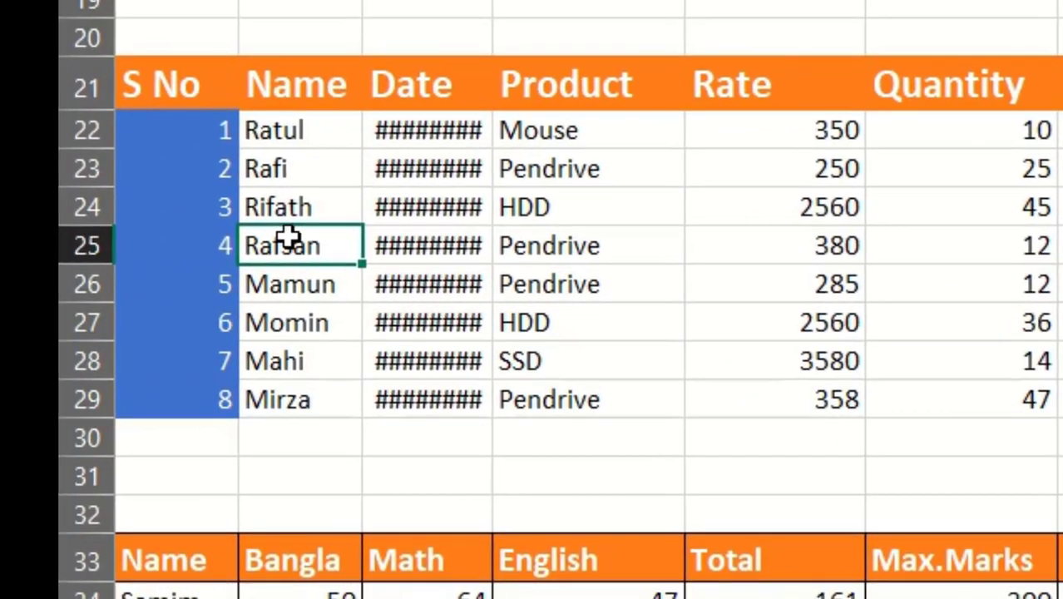
key(ctrl+2)
drag(4, 233, 180, 313)
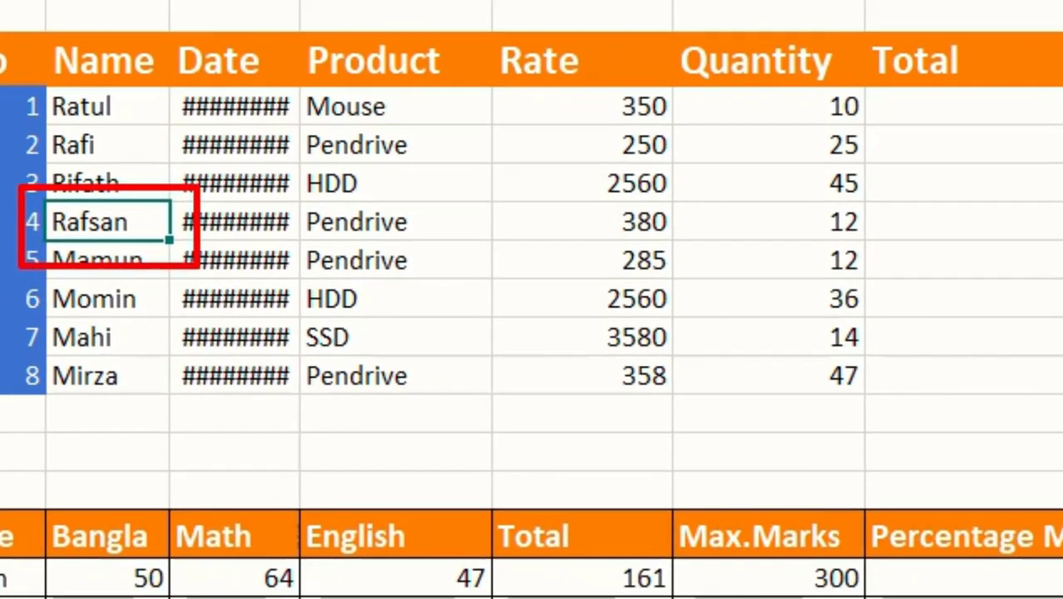
key(Escape)
Show the extended search options and reposition the Find and Replace dialog over the marks table.
click(857, 251)
mouse_move(239, 51)
mouse_down()
mouse_move(372, 117)
mouse_move(466, 124)
mouse_up()
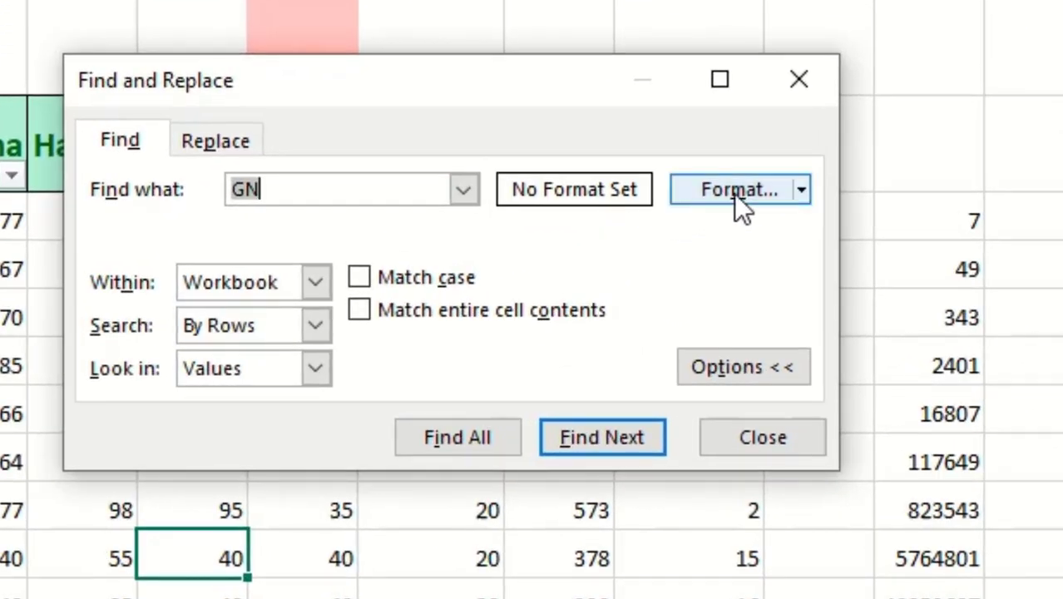
drag(330, 85, 222, 90)
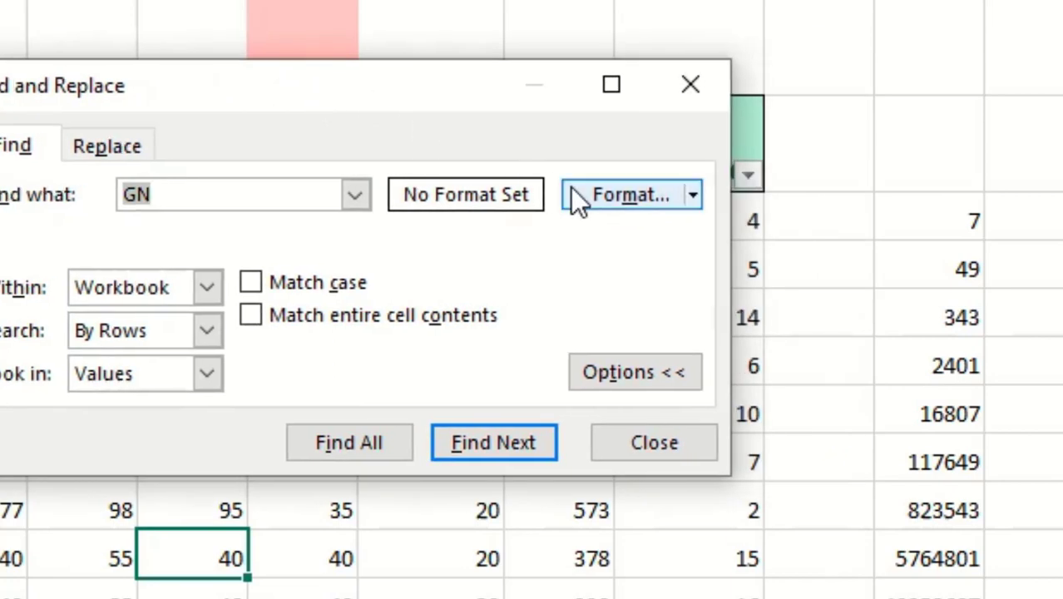
Try the Italic and Bold Italic font styles in the search format and set the style to Bold.
click(632, 198)
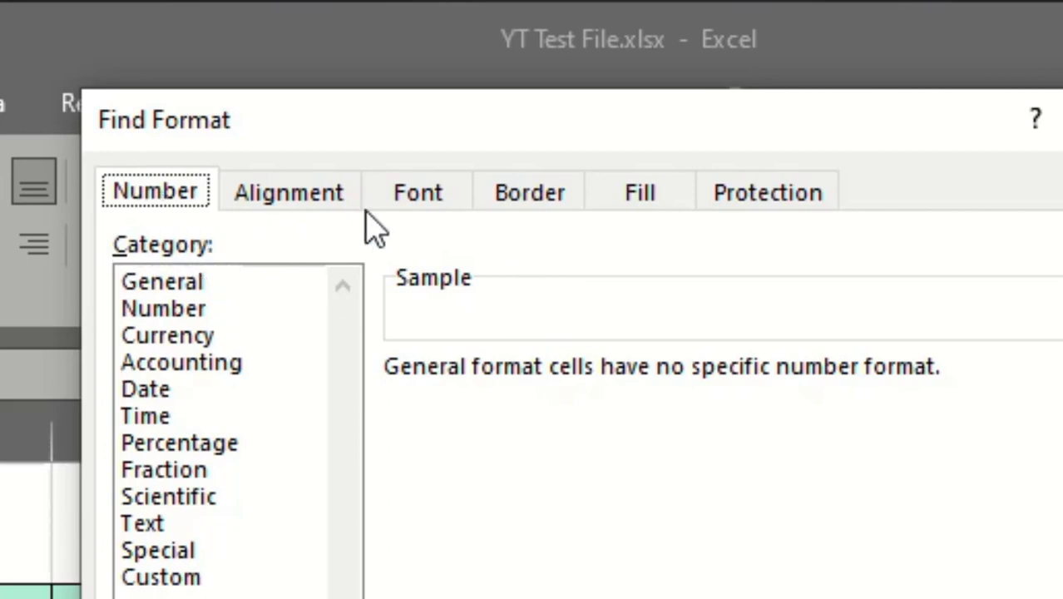
click(403, 203)
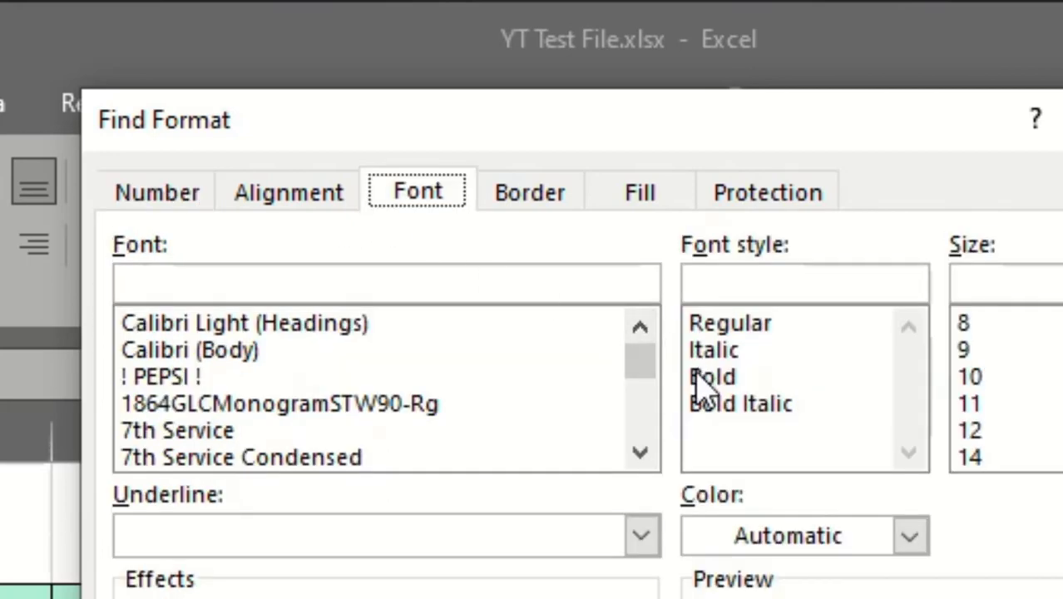
click(726, 388)
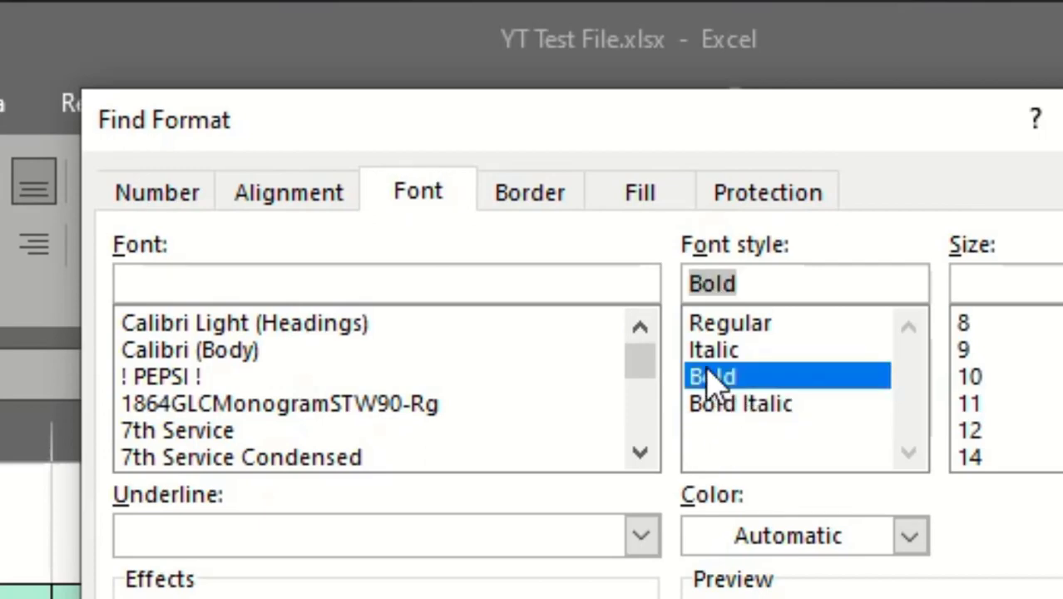
click(713, 357)
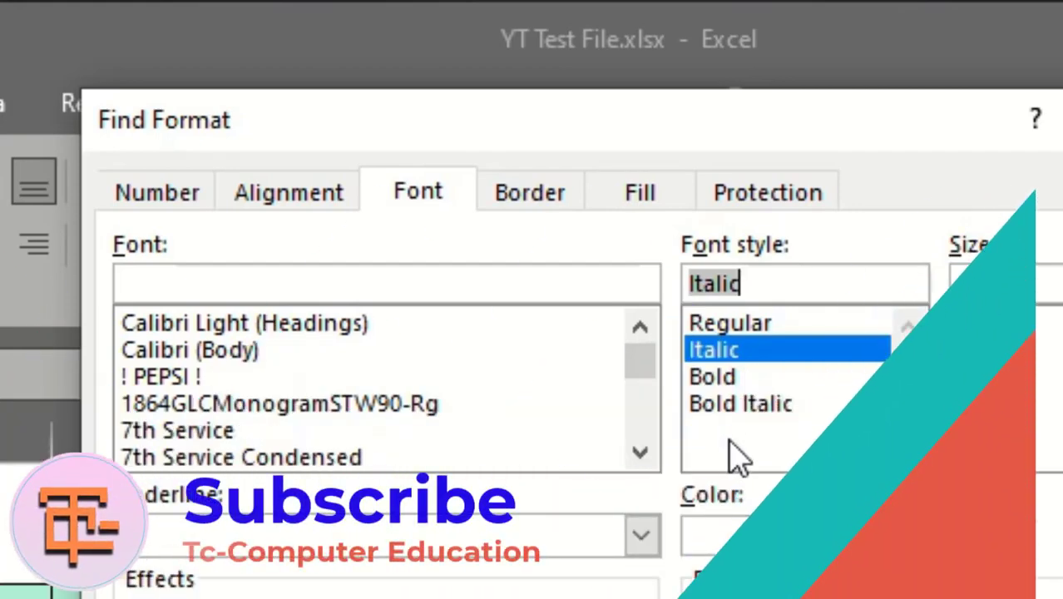
click(754, 405)
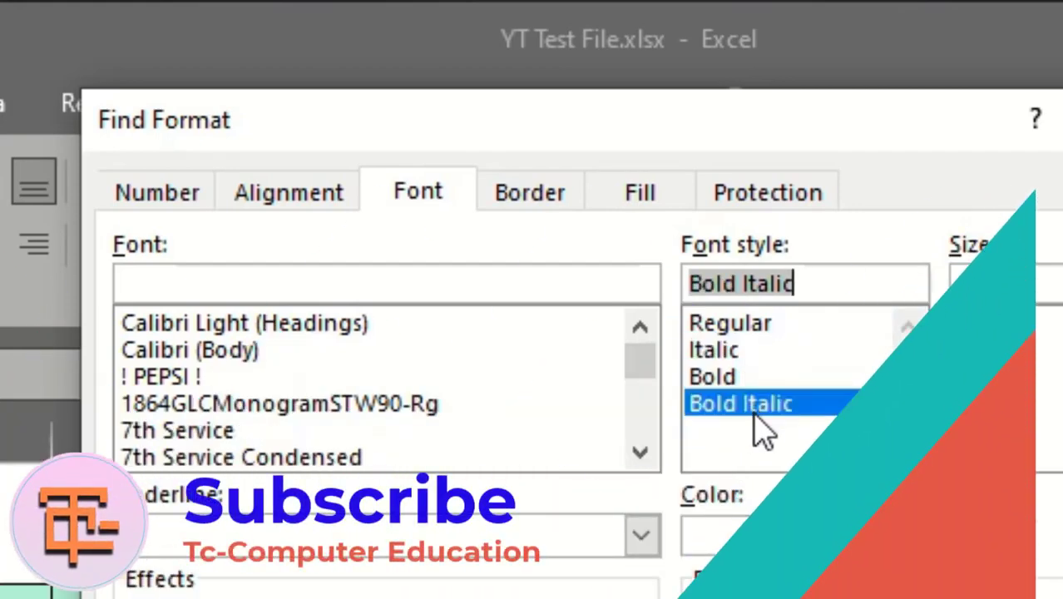
click(722, 379)
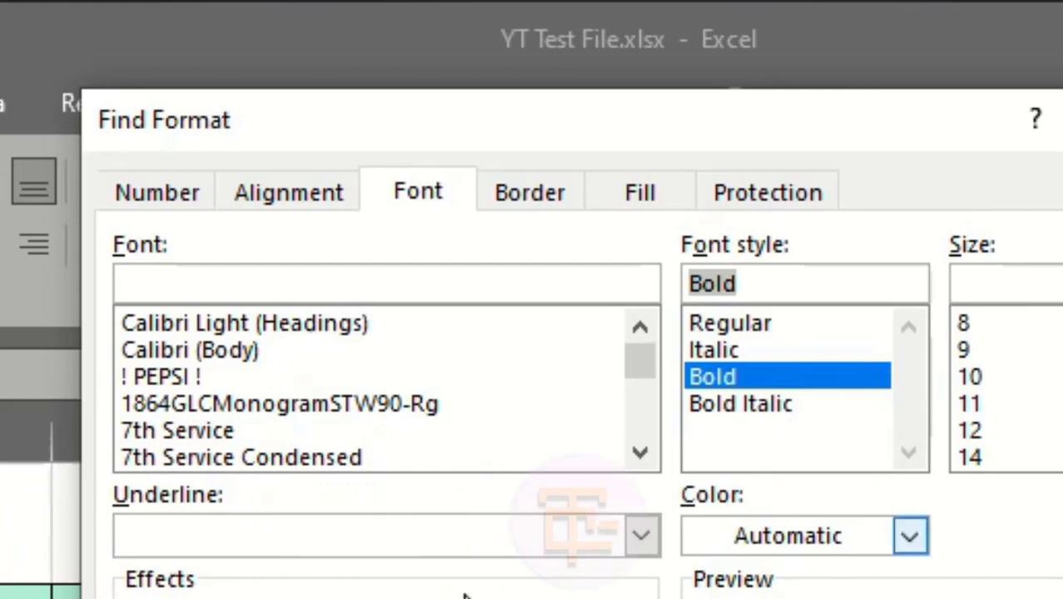
Check the underline and font colour choices without picking any, and accept the search format.
click(641, 537)
click(642, 537)
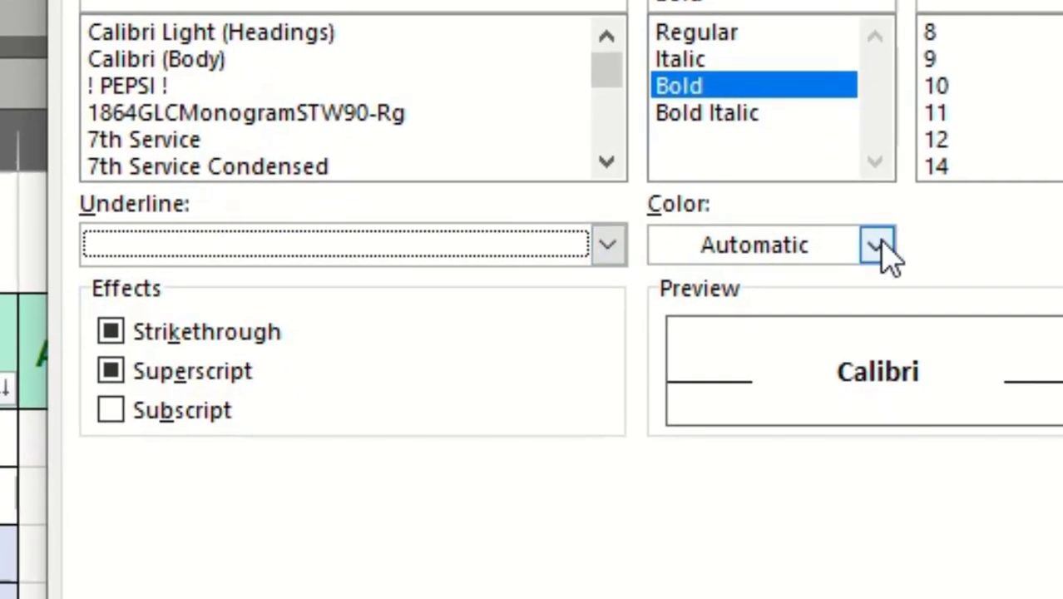
click(880, 245)
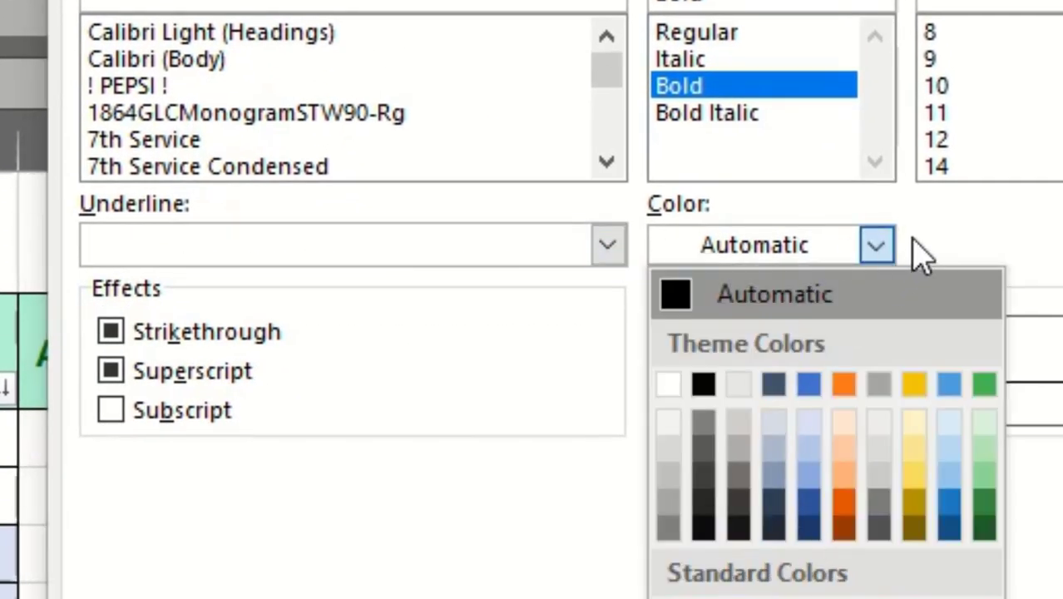
click(964, 226)
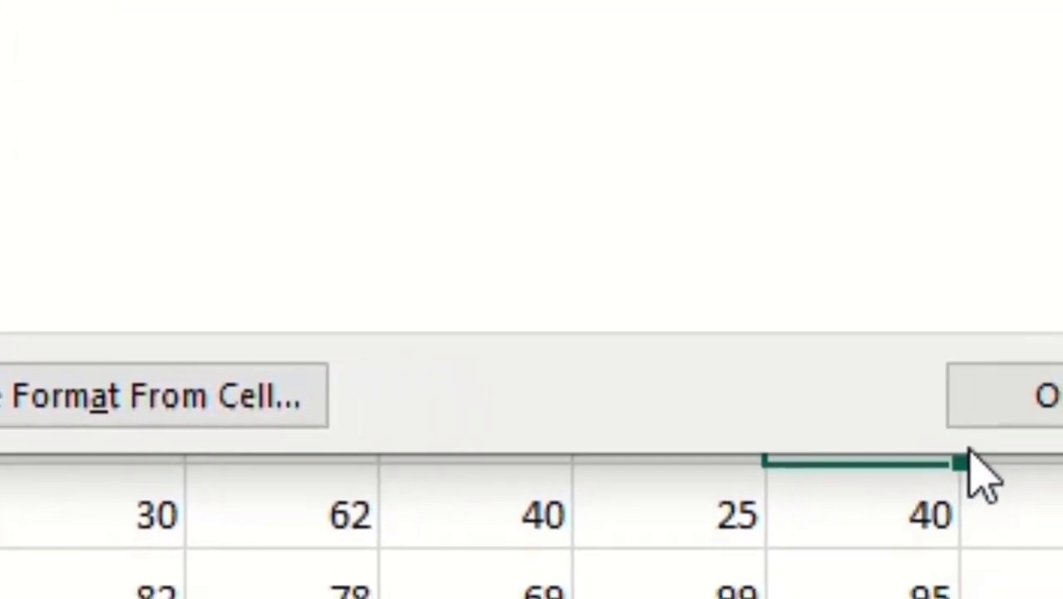
click(936, 397)
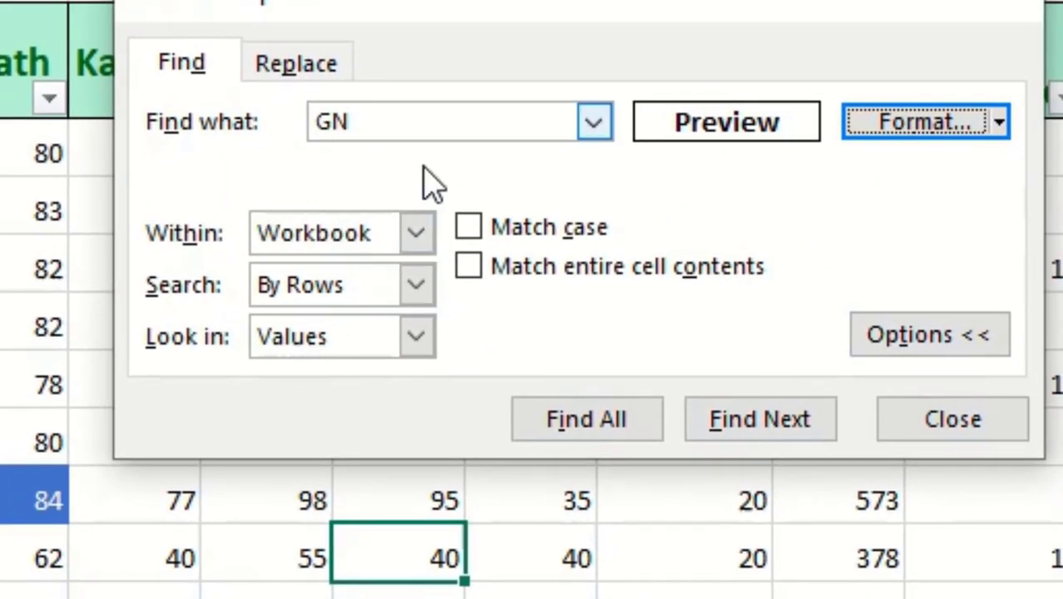
Clear the GN search text and find cells in the workbook by the bold format alone.
click(424, 123)
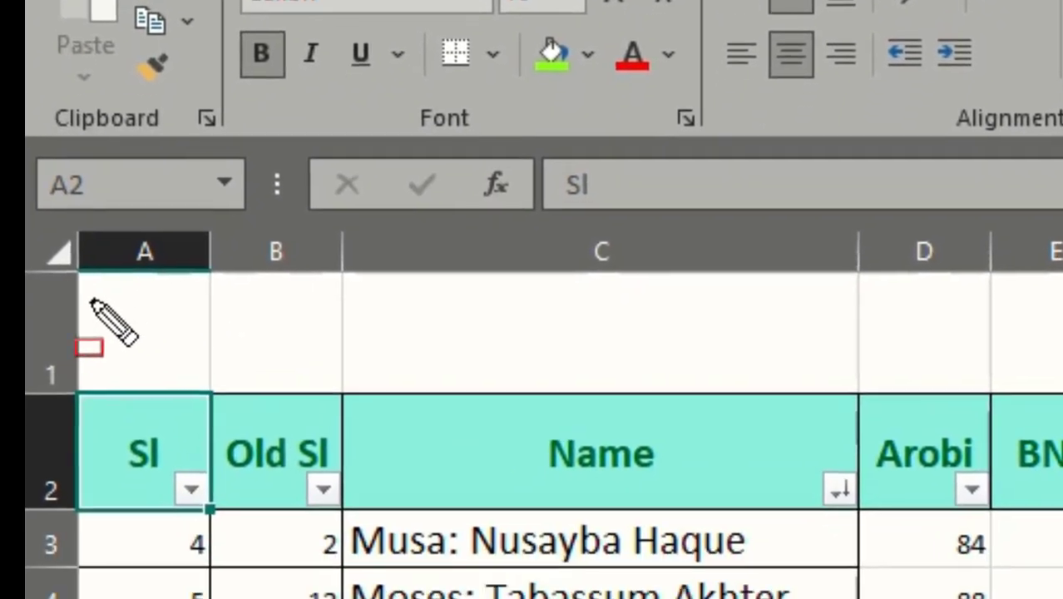
mouse_move(90, 299)
mouse_down()
mouse_move(310, 479)
mouse_move(376, 452)
mouse_move(1062, 426)
mouse_move(1062, 465)
mouse_up()
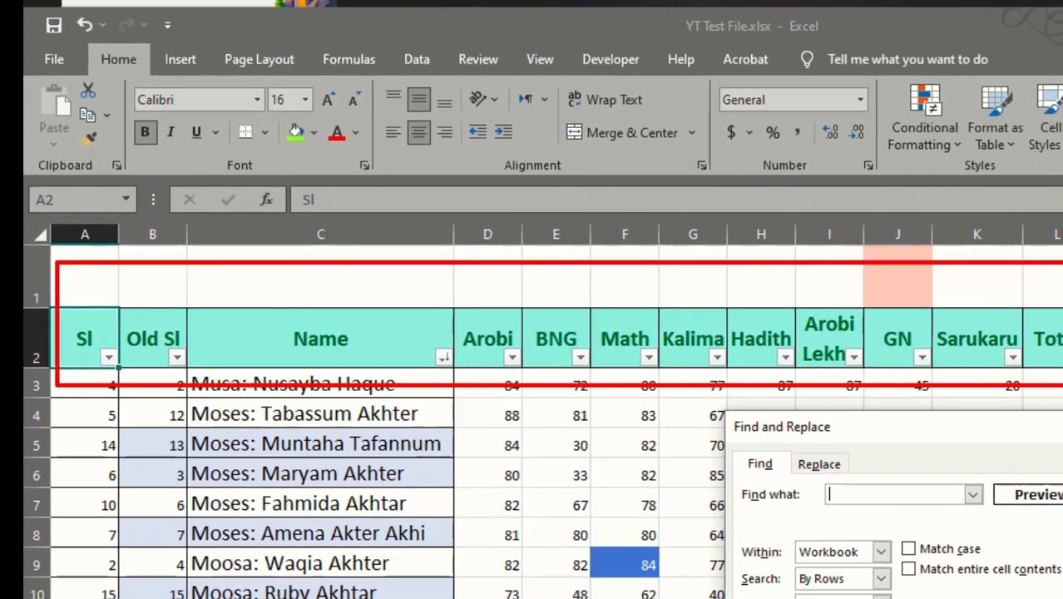
Step through the bold-formatted header cells of the marks table one match at a time, starting from the Sl header.
drag(1062, 386, 1062, 372)
key(Escape)
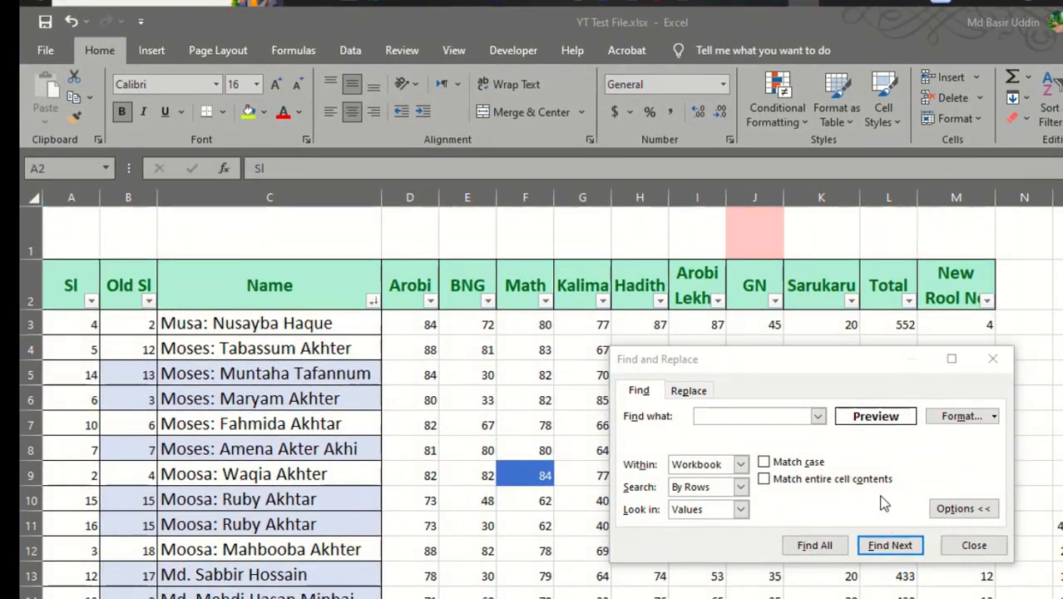
click(891, 546)
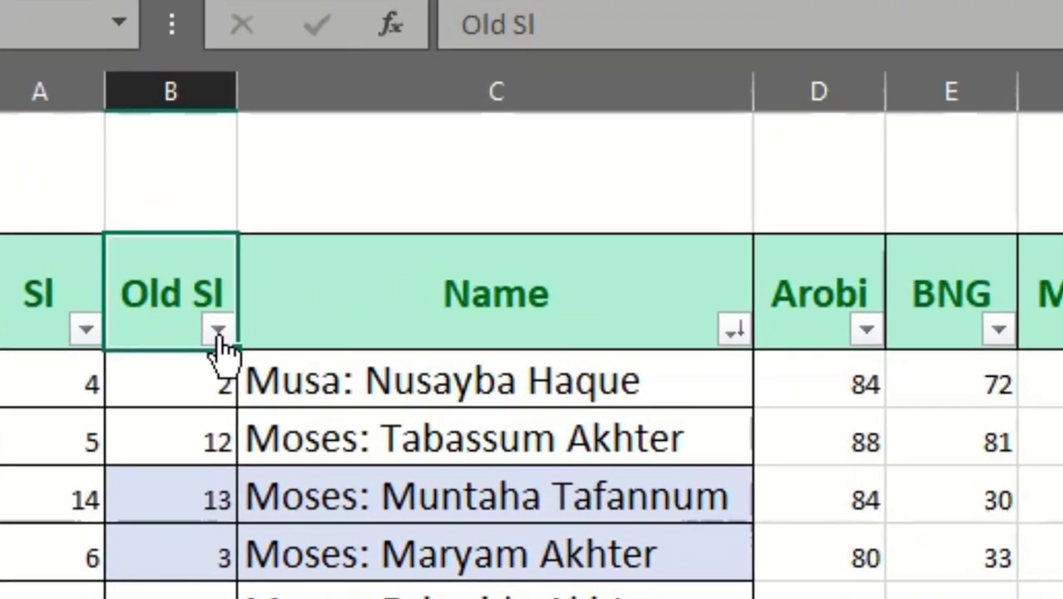
key(Return)
key(Return)
key(Return)
key(Return)
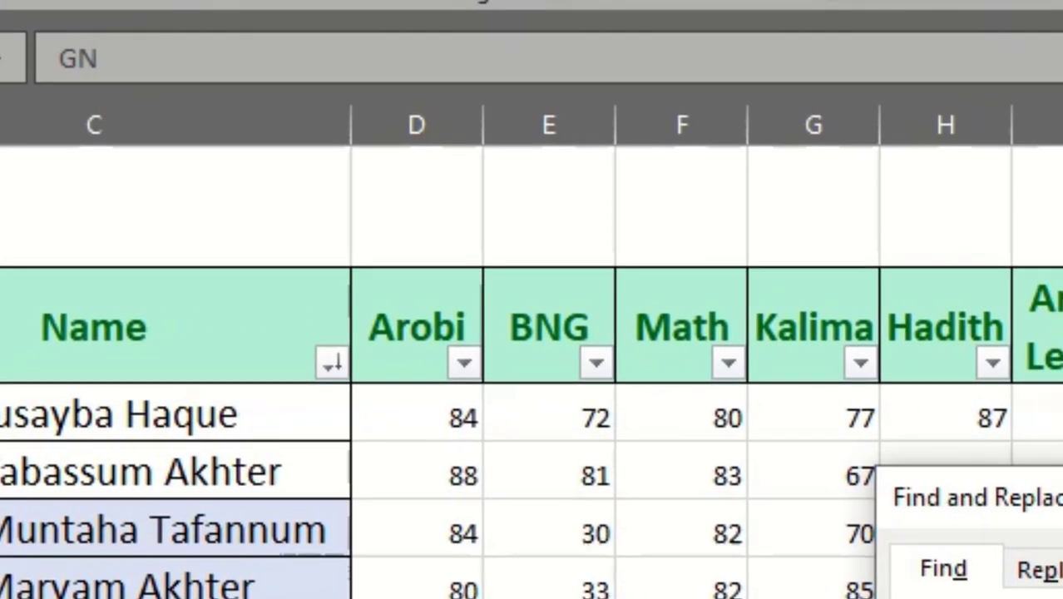
Move the Find and Replace dialog clear of the GN column and continue through the remaining bold headers to the bold GN marks.
drag(1062, 496, 1, 466)
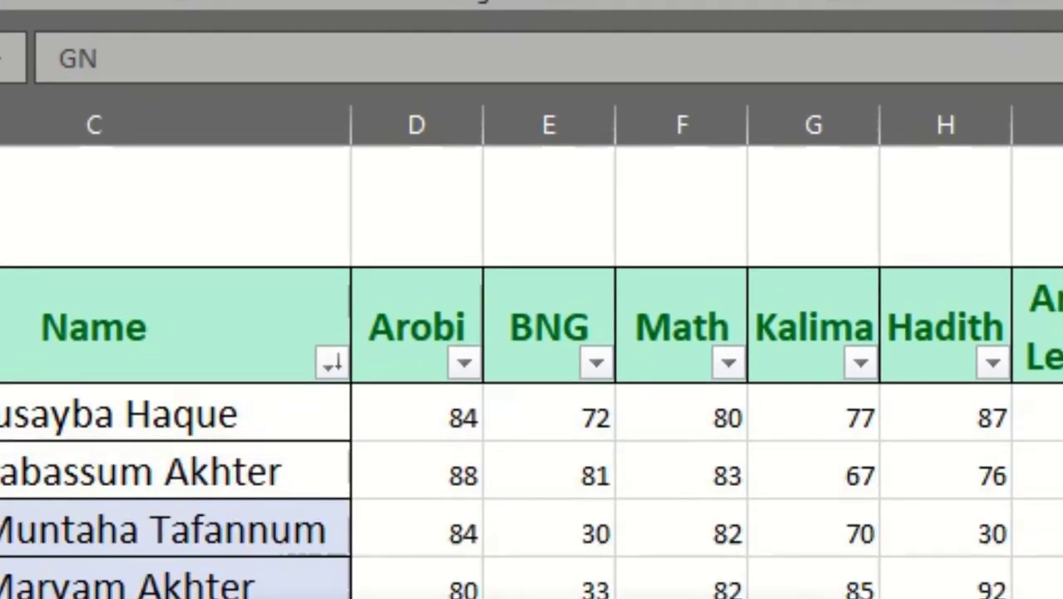
drag(341, 598, 277, 484)
key(Return)
key(Return)
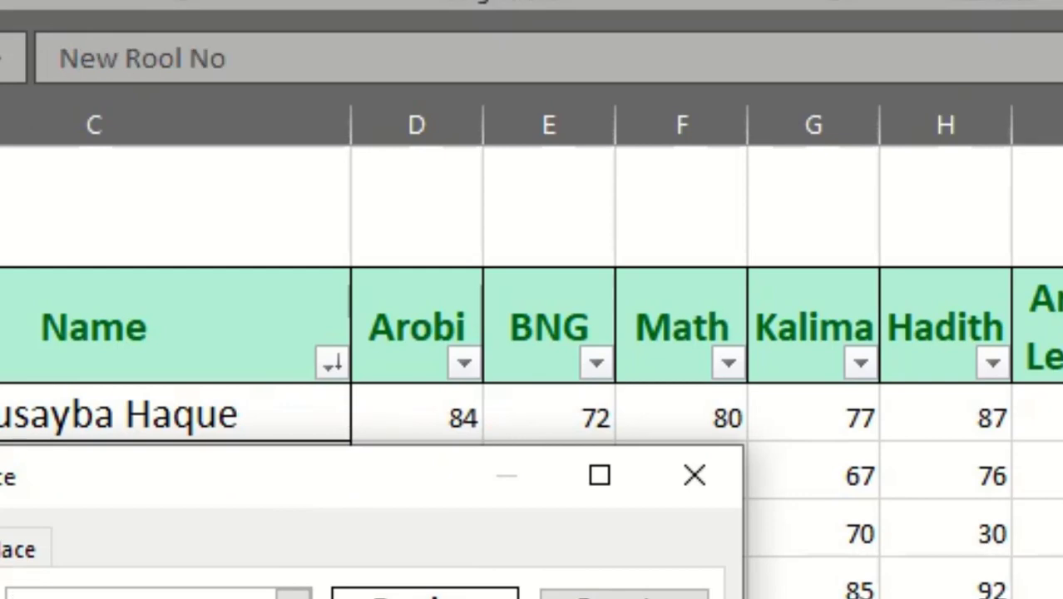
key(Return)
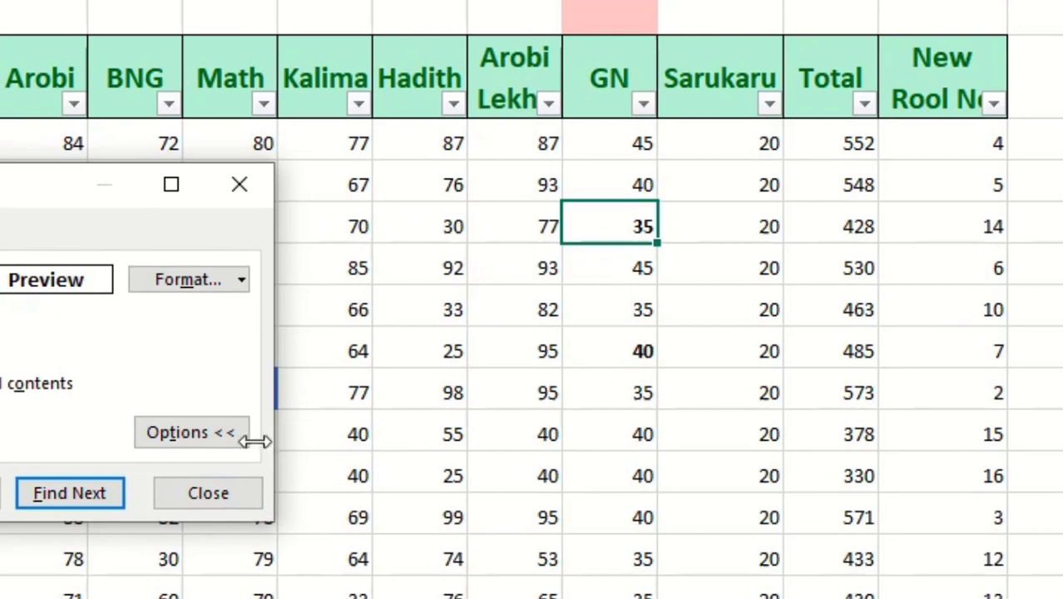
click(73, 499)
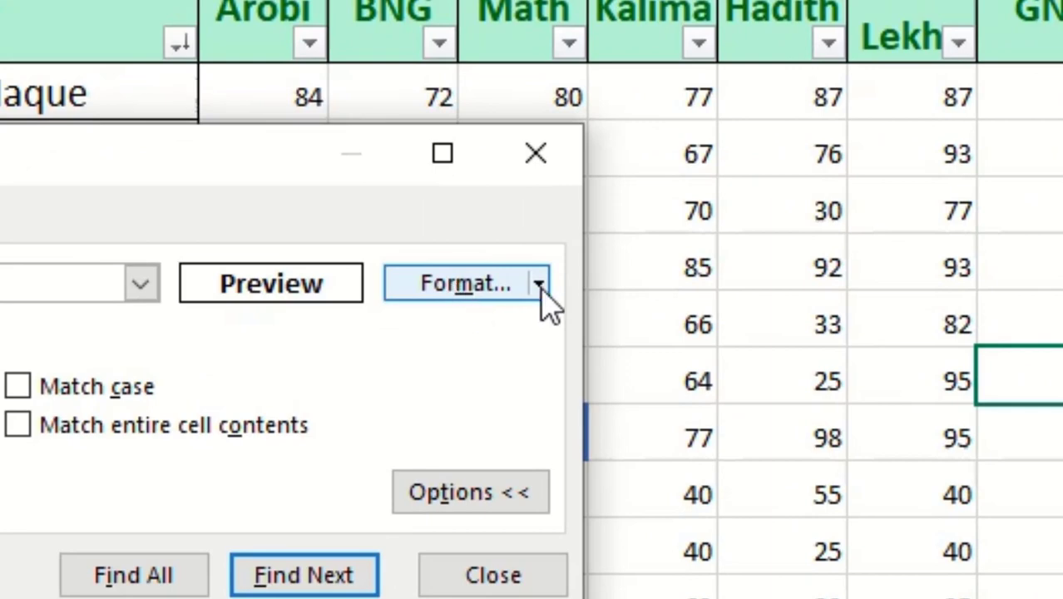
Clear the bold search format, then collapse and expand the extended search options again.
click(539, 285)
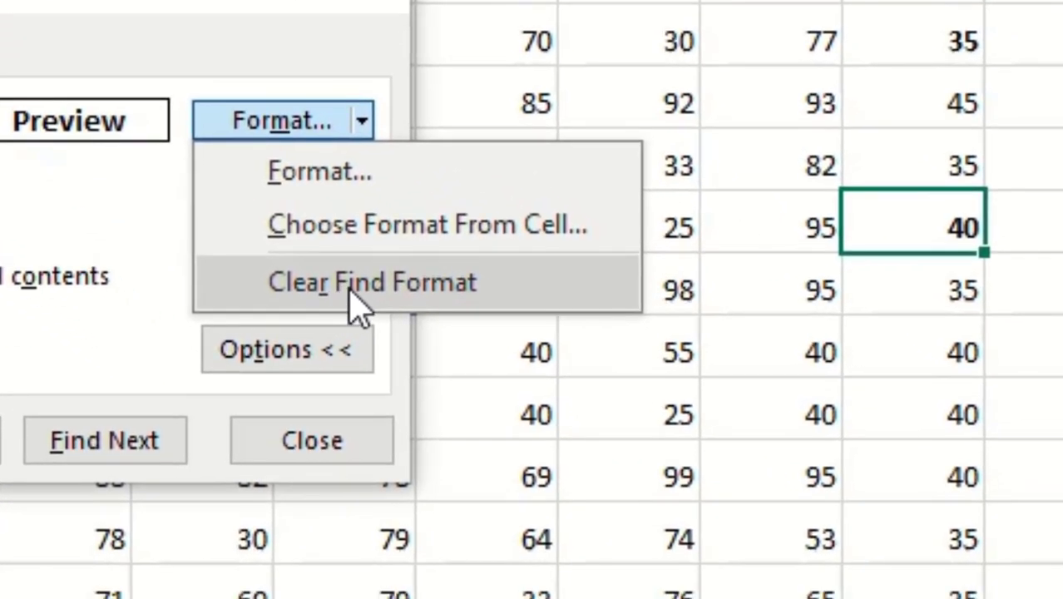
click(393, 342)
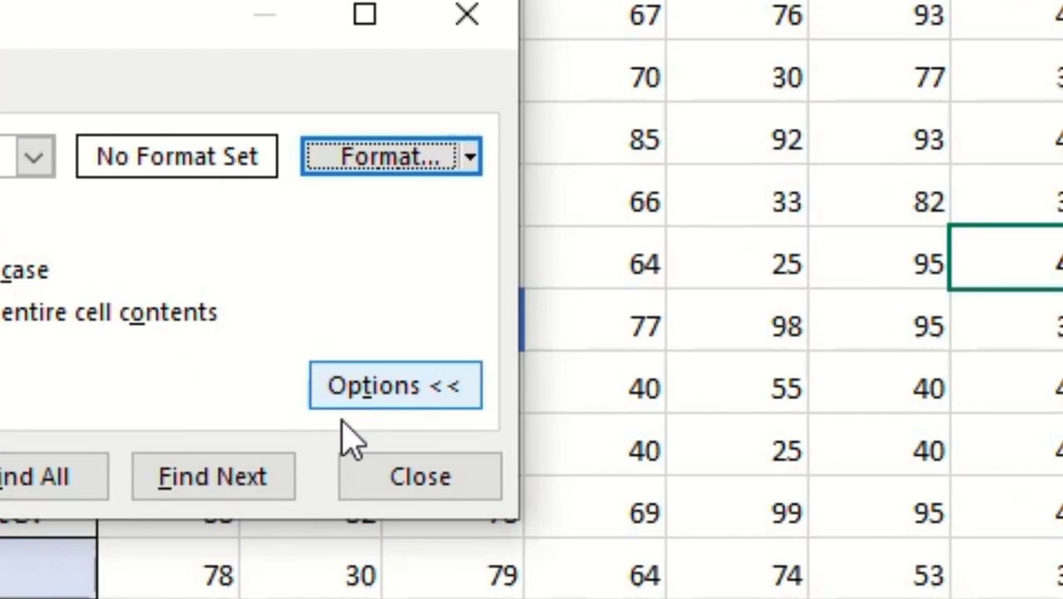
click(389, 401)
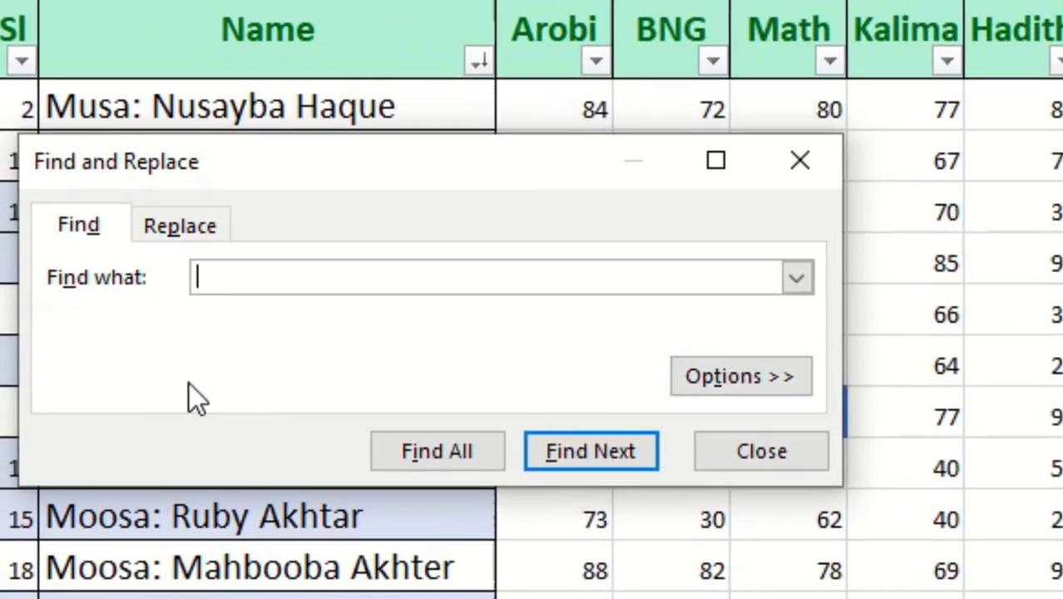
click(728, 370)
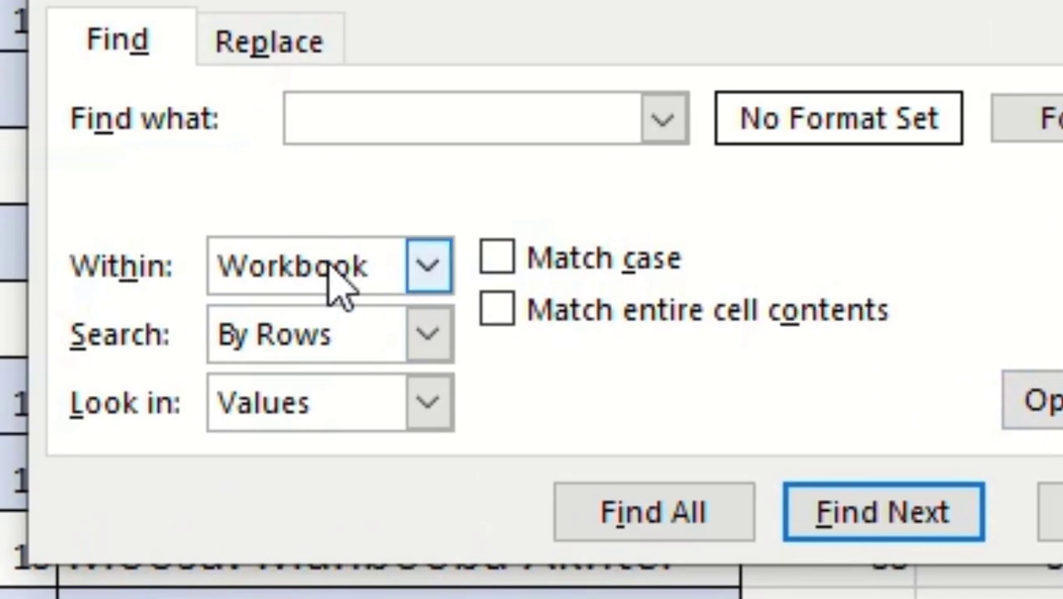
Compare the Sheet and Workbook search scopes and limit the search to the sheet.
click(426, 284)
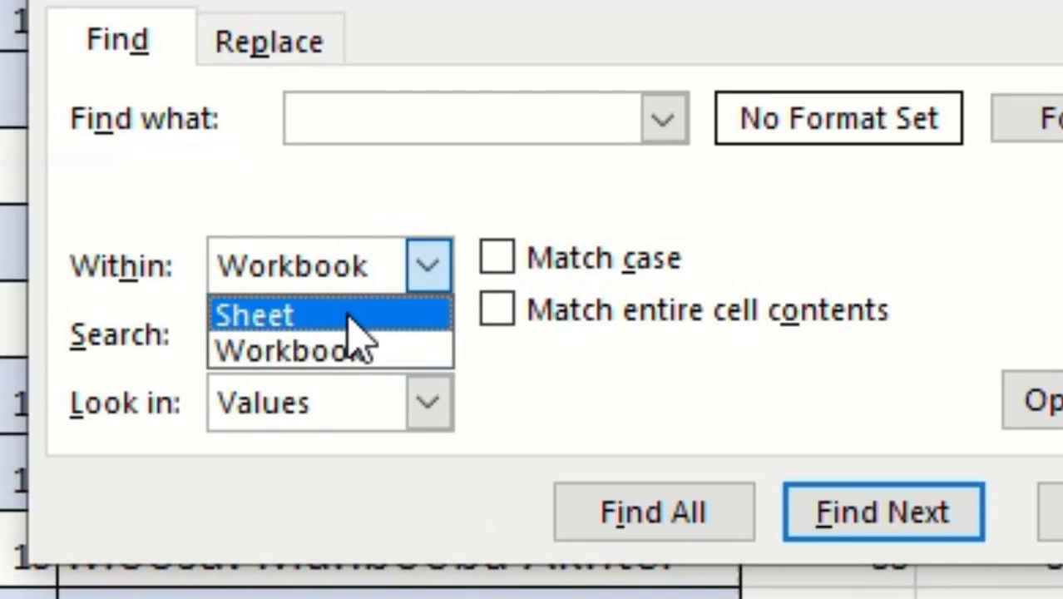
click(431, 267)
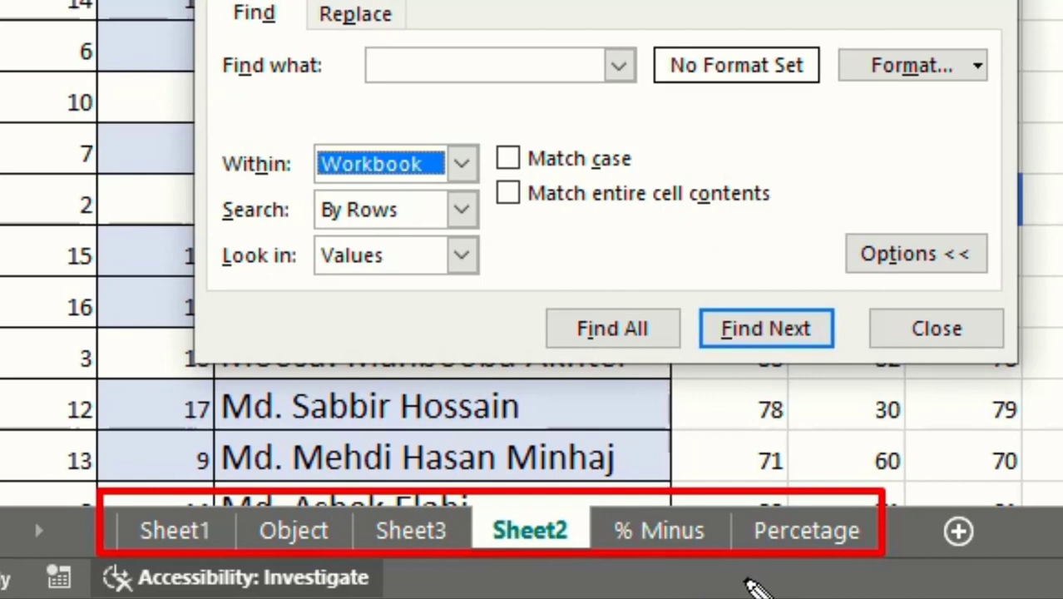
click(462, 164)
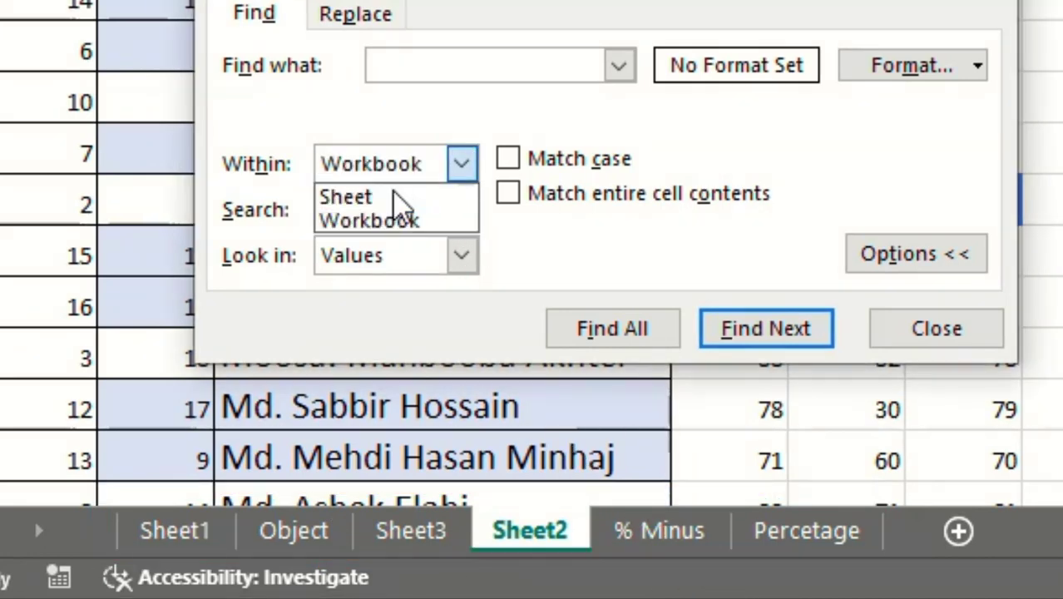
click(420, 200)
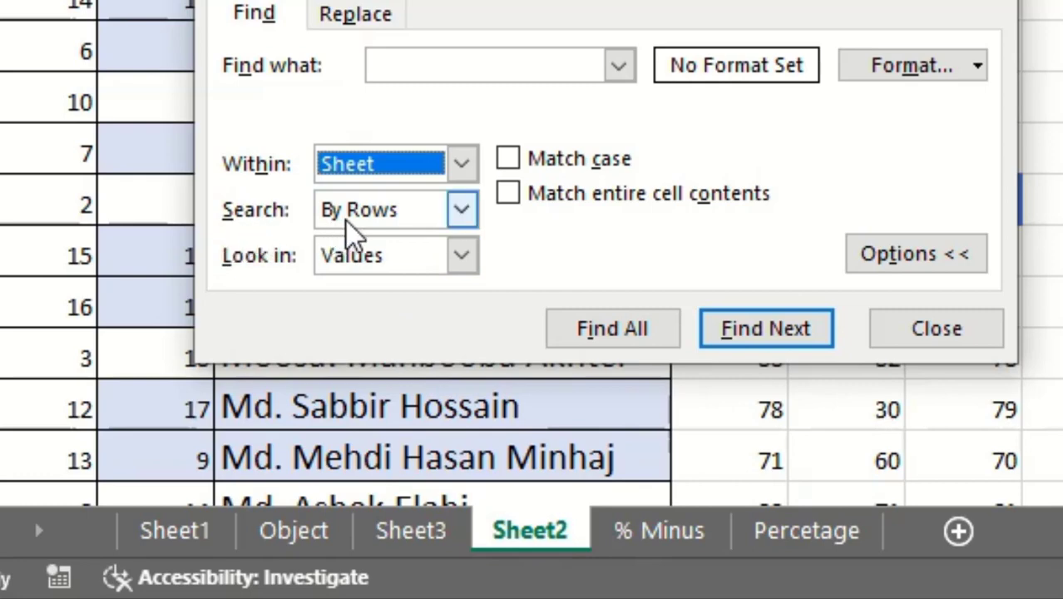
Review the search direction and look-in choices, keeping By Rows and Values, and enable case matching.
click(463, 211)
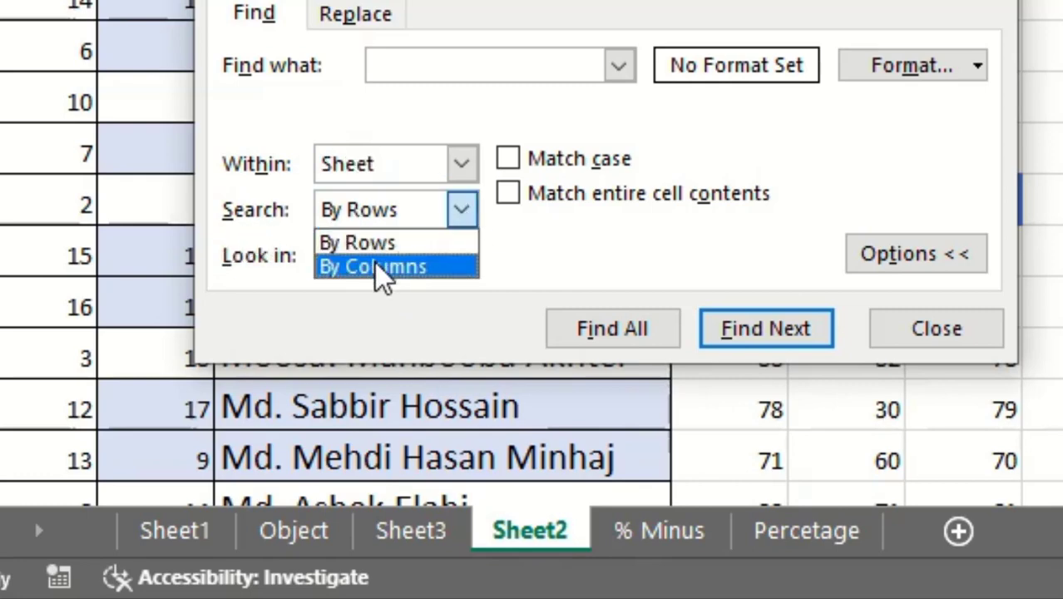
click(462, 214)
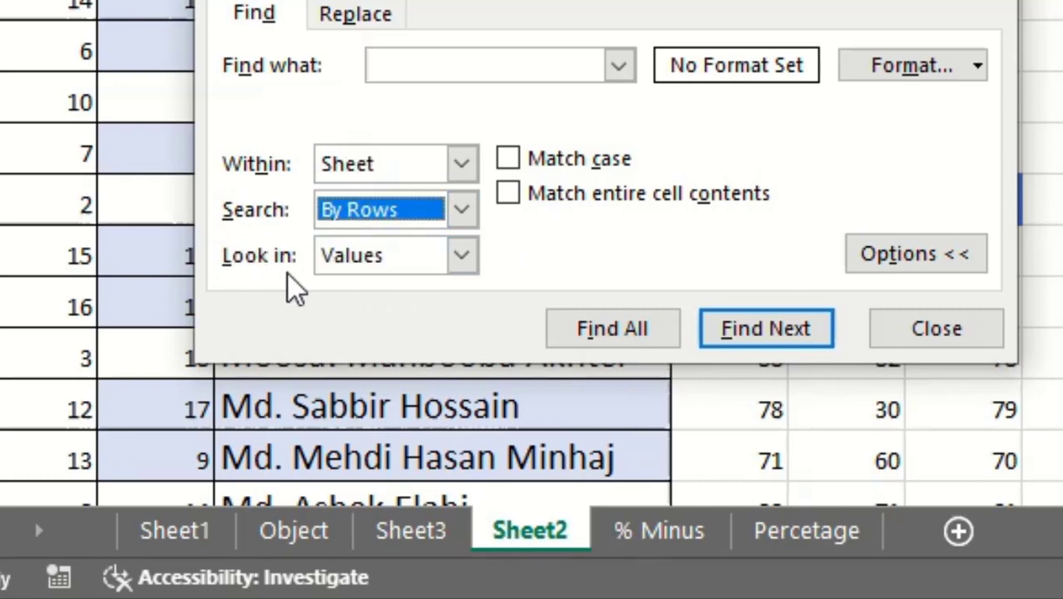
click(461, 259)
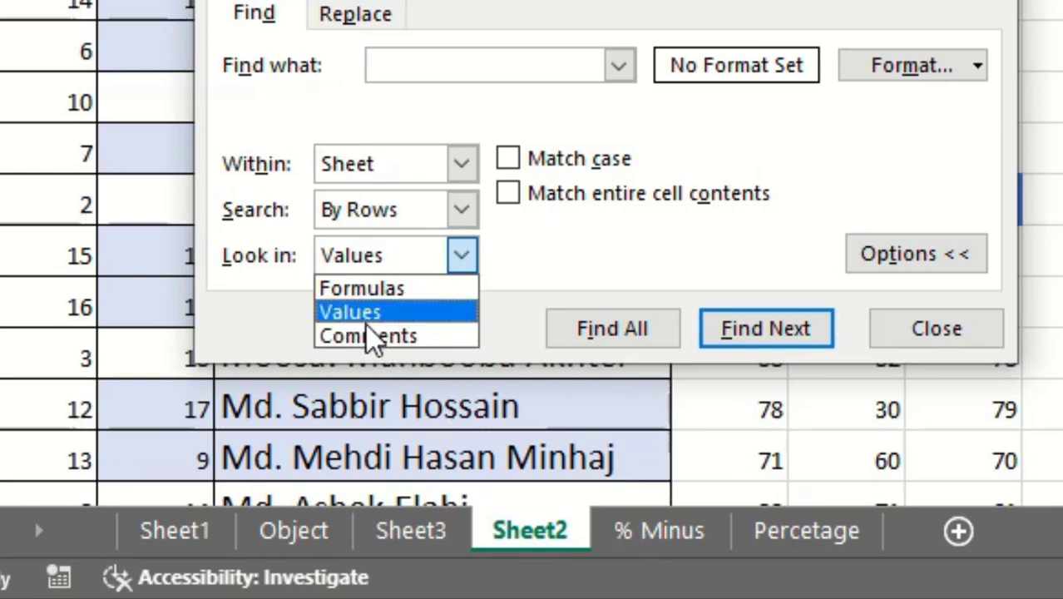
click(711, 150)
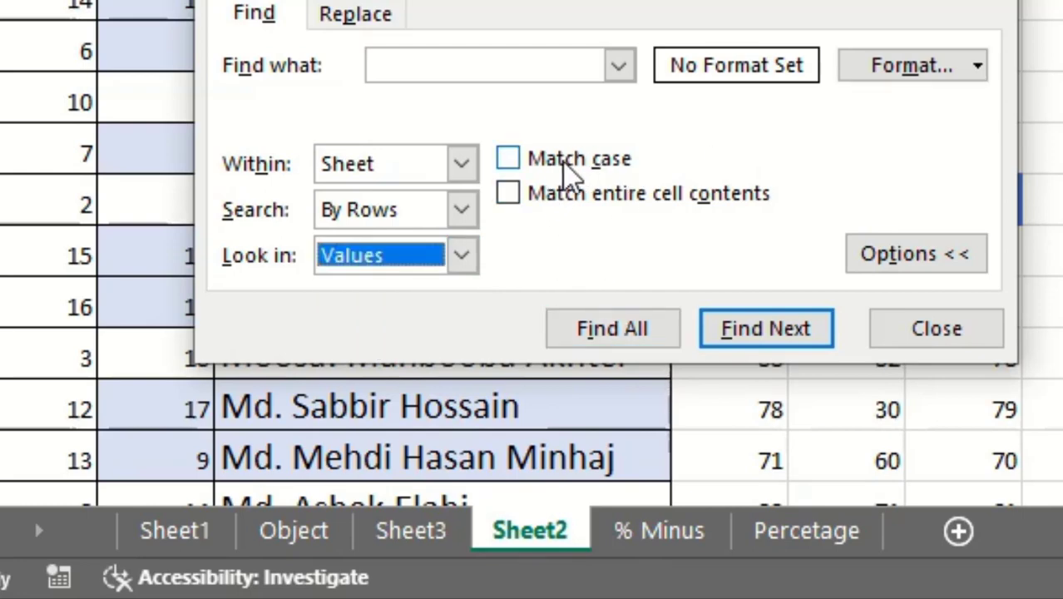
click(509, 160)
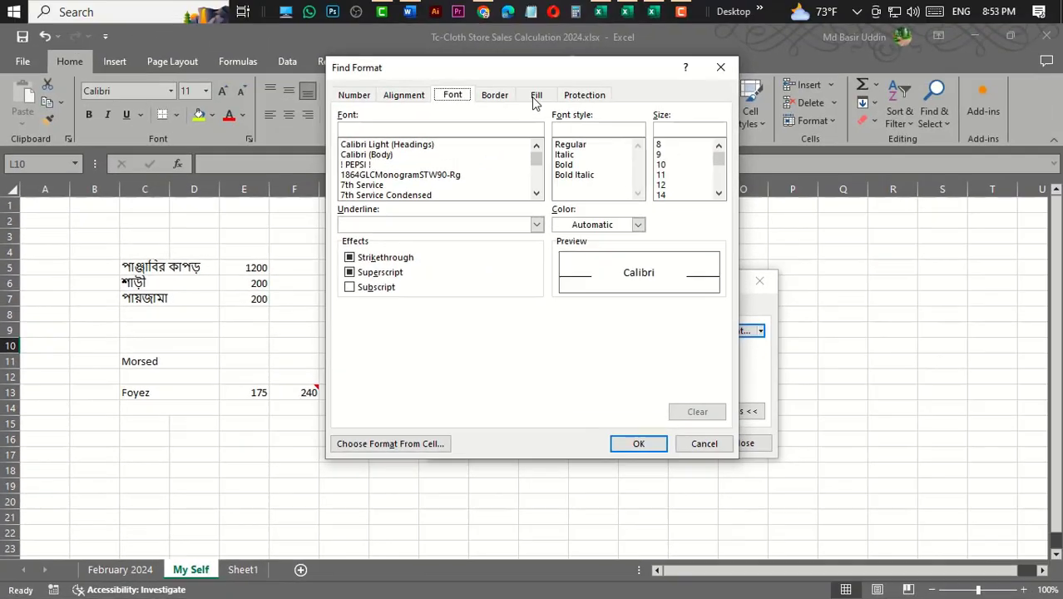
Set the search format to the blue theme fill colour and accept it.
click(535, 101)
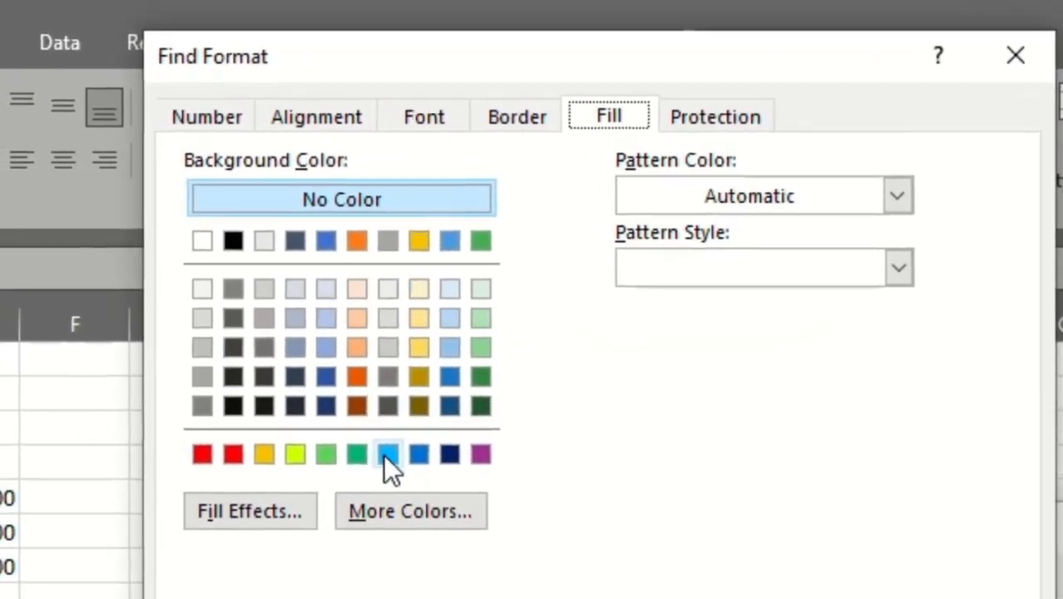
click(329, 243)
key(Return)
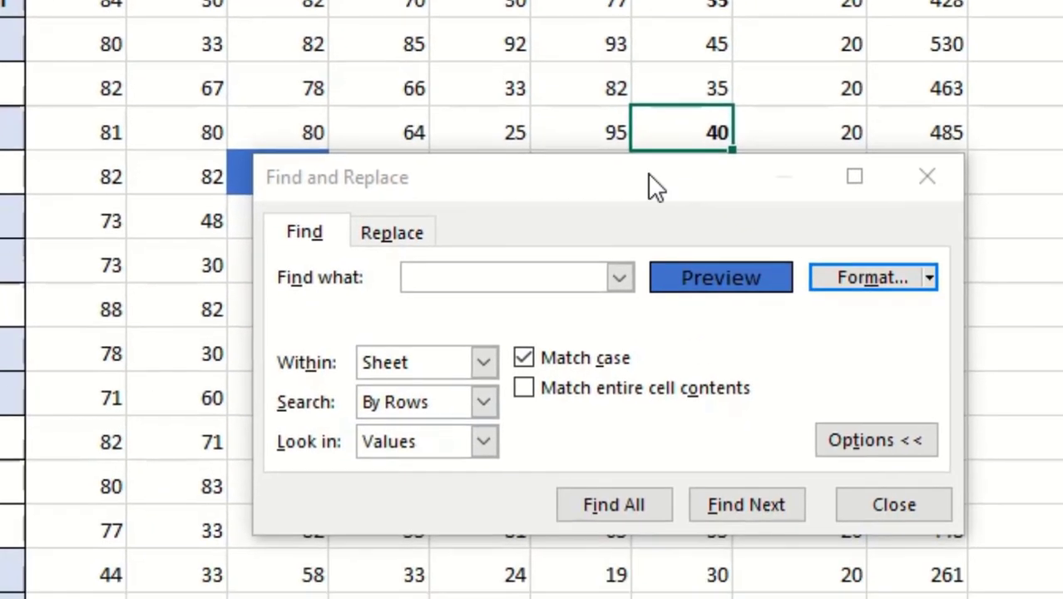
Move the Find and Replace dialog off the marks and step through the blue-filled cells in the Math and Total columns.
drag(649, 175, 199, 274)
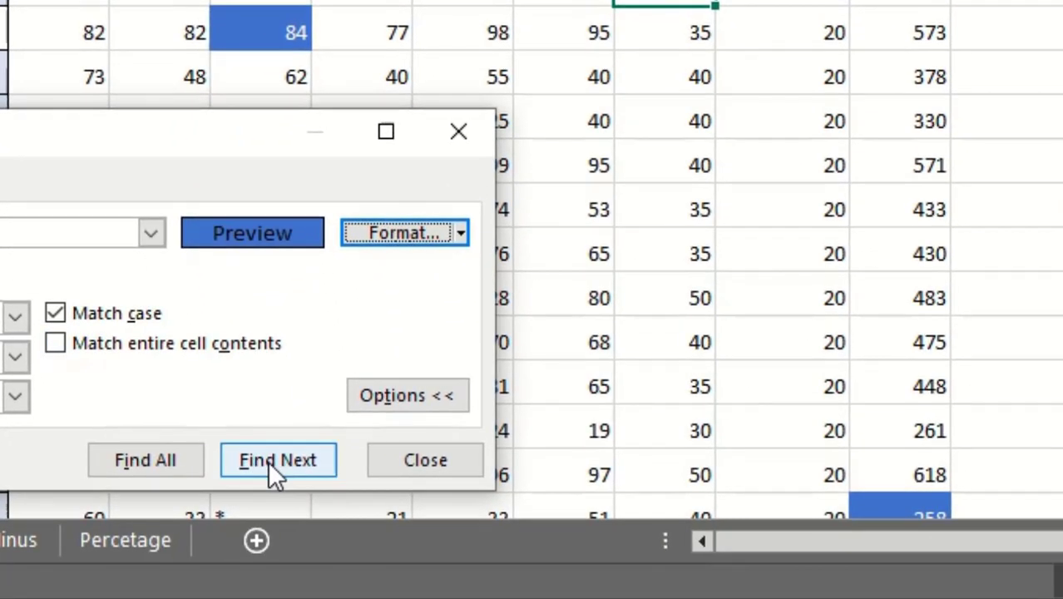
click(267, 460)
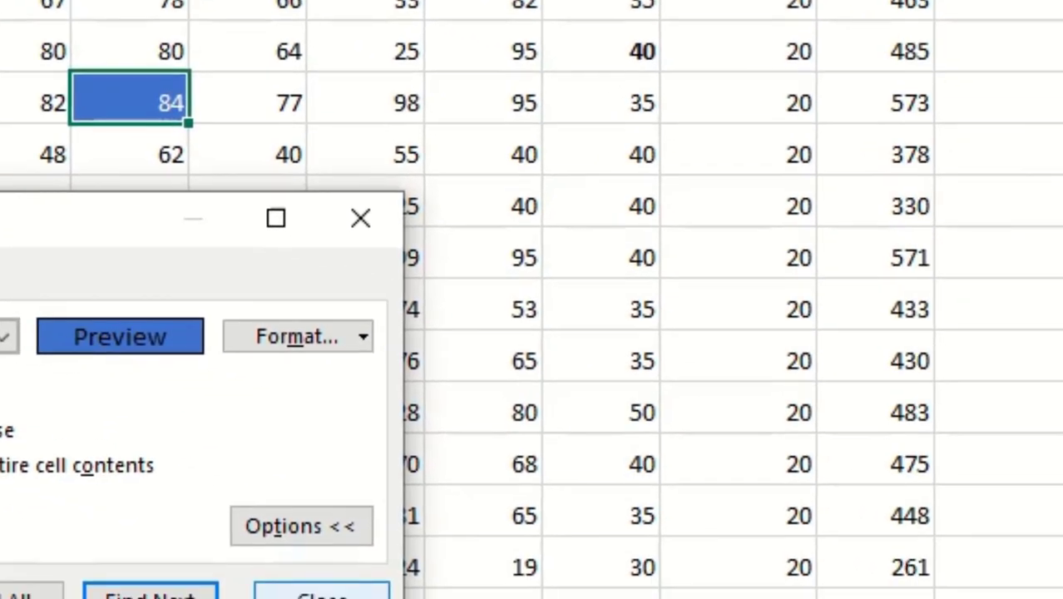
click(208, 592)
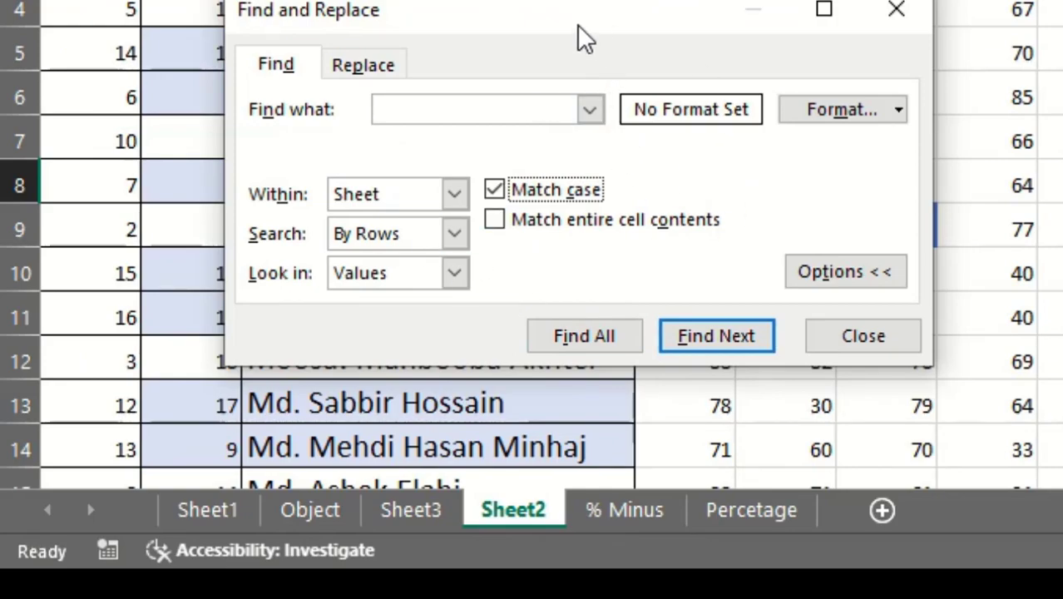
drag(572, 11, 1062, 67)
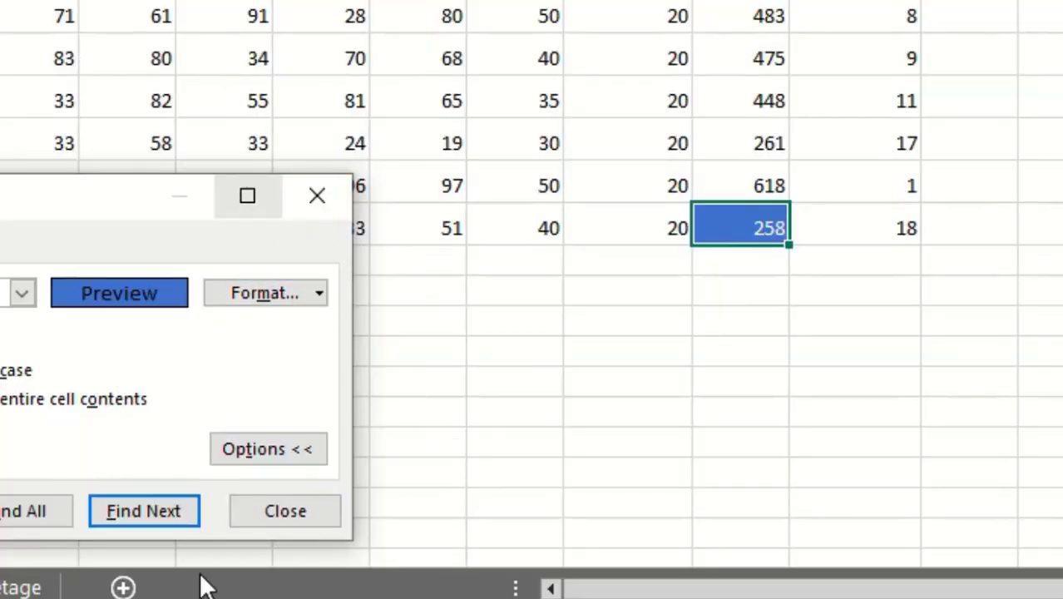
scroll(583, 279, up, 1)
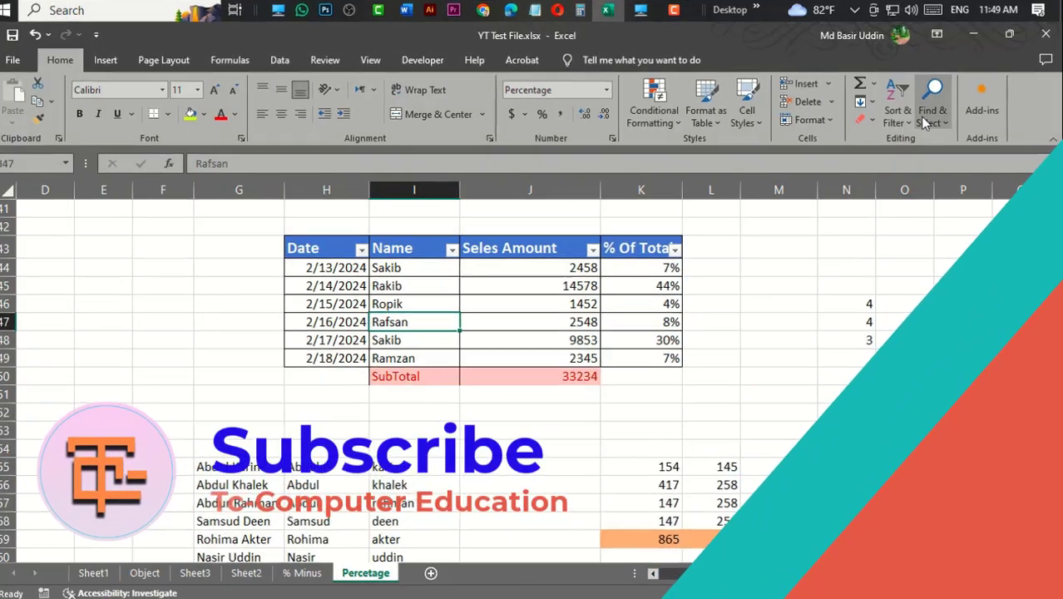
Bring up Find beside the sales table on the Percetage sheet, check its Replace options and close it.
click(932, 116)
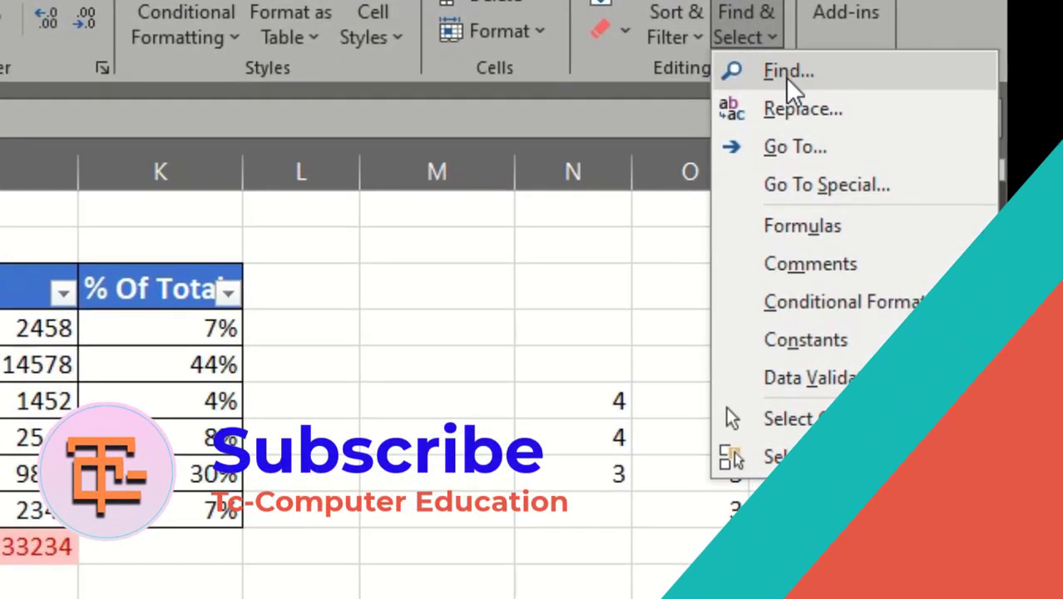
click(785, 74)
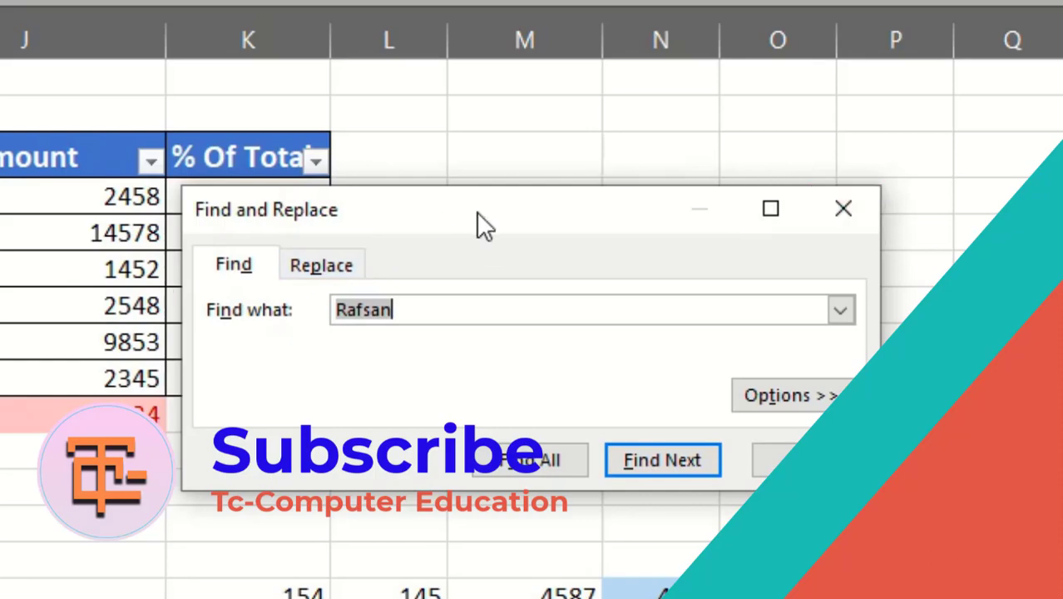
drag(531, 202, 343, 381)
drag(541, 339, 262, 204)
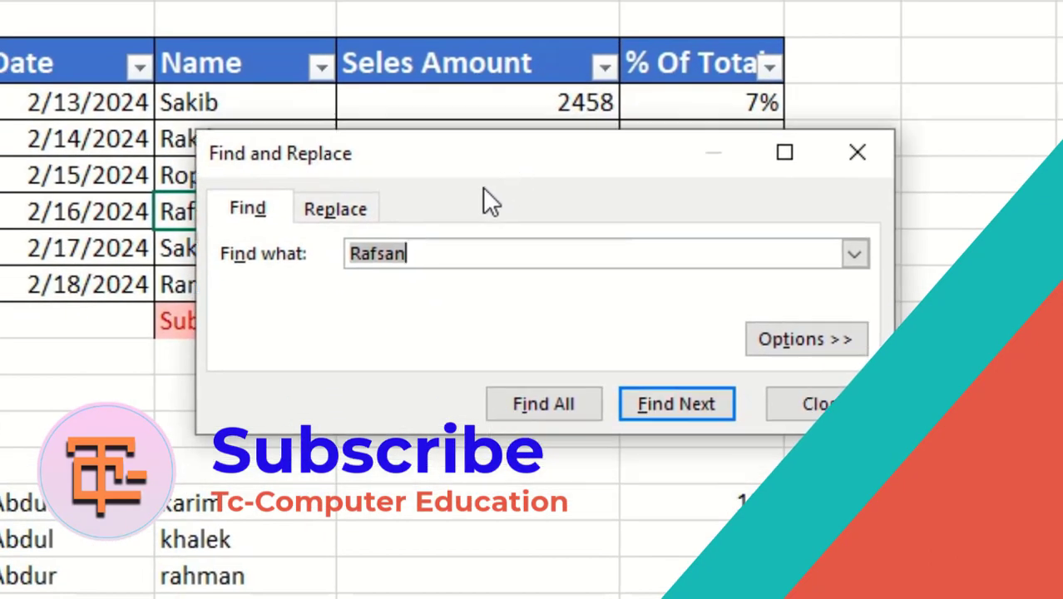
click(340, 209)
click(857, 152)
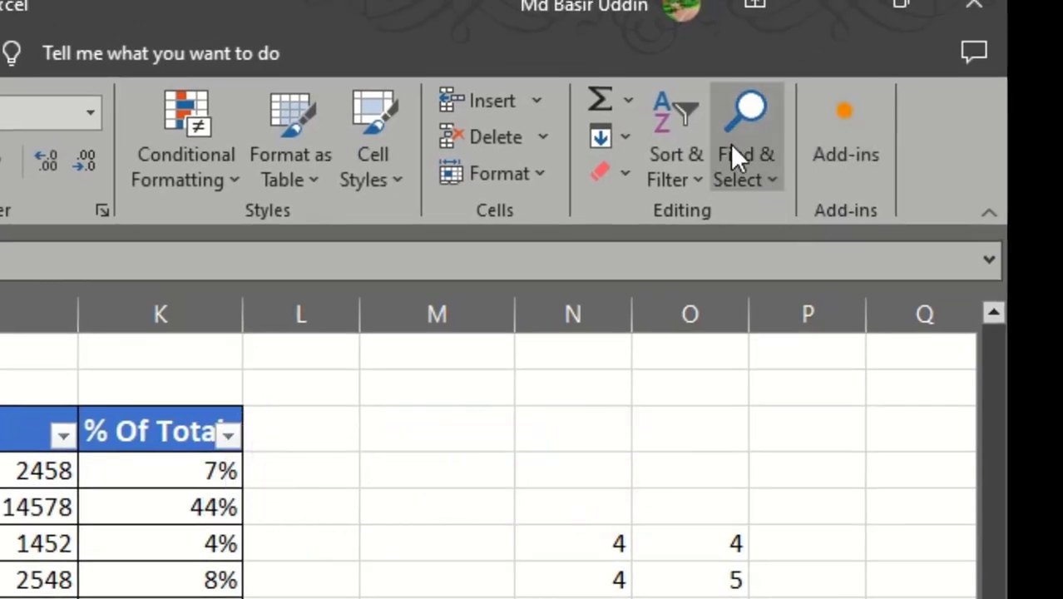
Bring up Replace for the Percetage sheet and move its dialog away from the sales table's names.
click(766, 177)
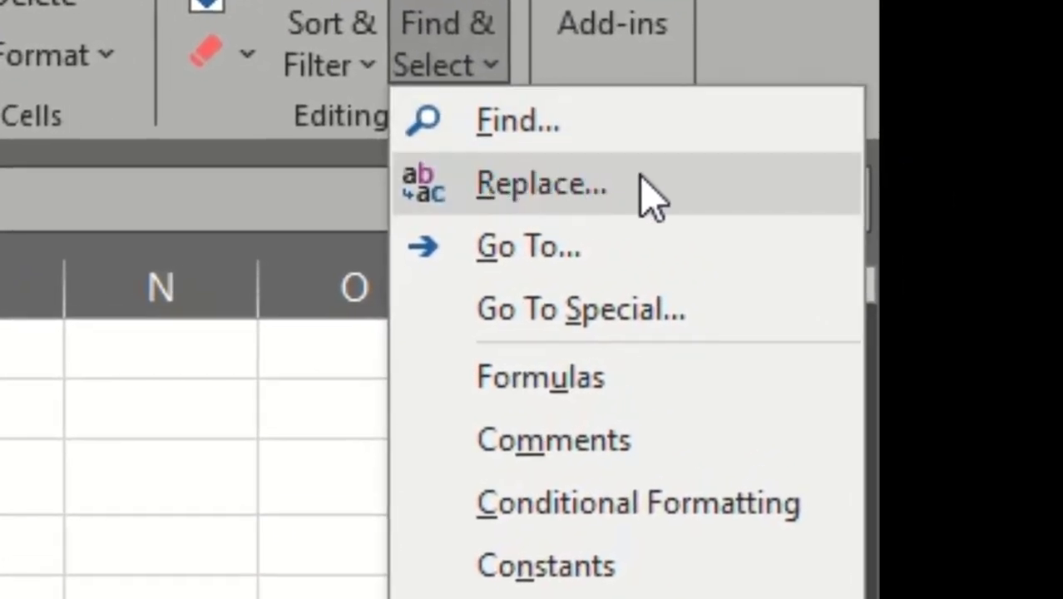
click(583, 187)
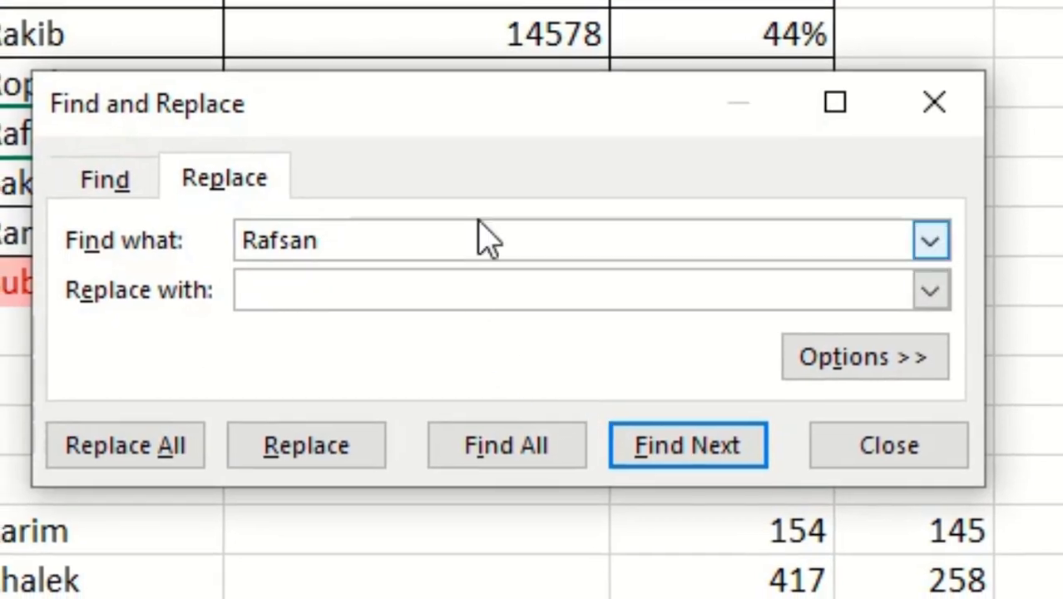
drag(489, 133, 403, 21)
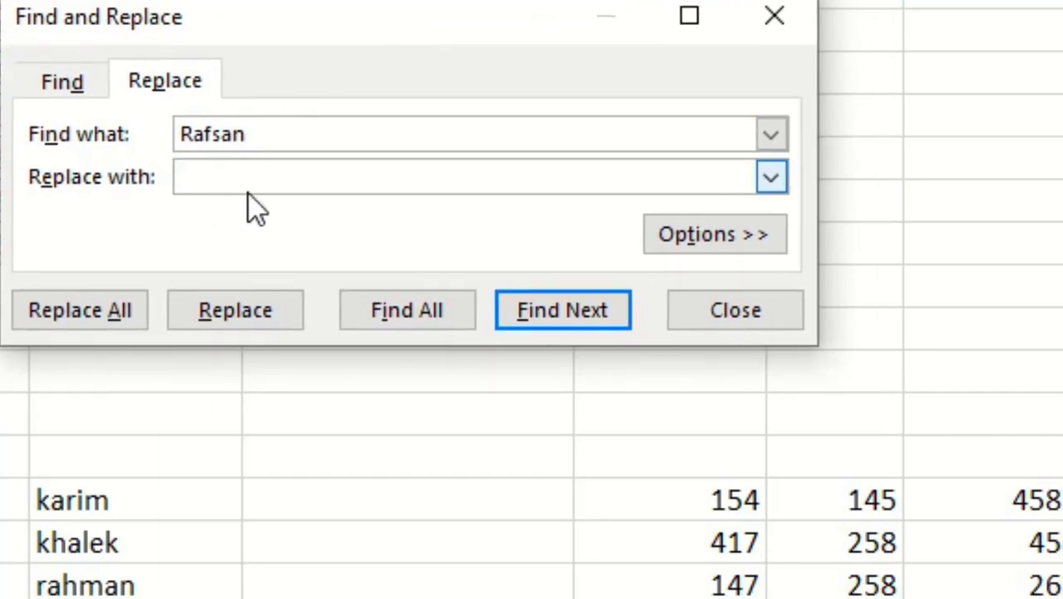
Keep the existing first name as the search text, enter the replacement first name and replace all its occurrences.
drag(249, 135, 125, 140)
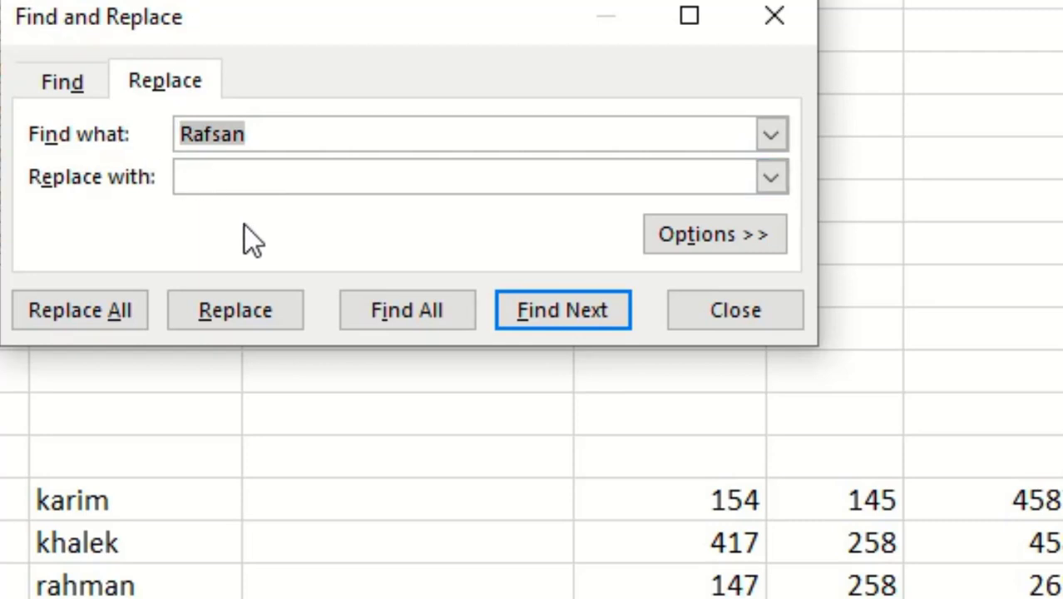
click(279, 135)
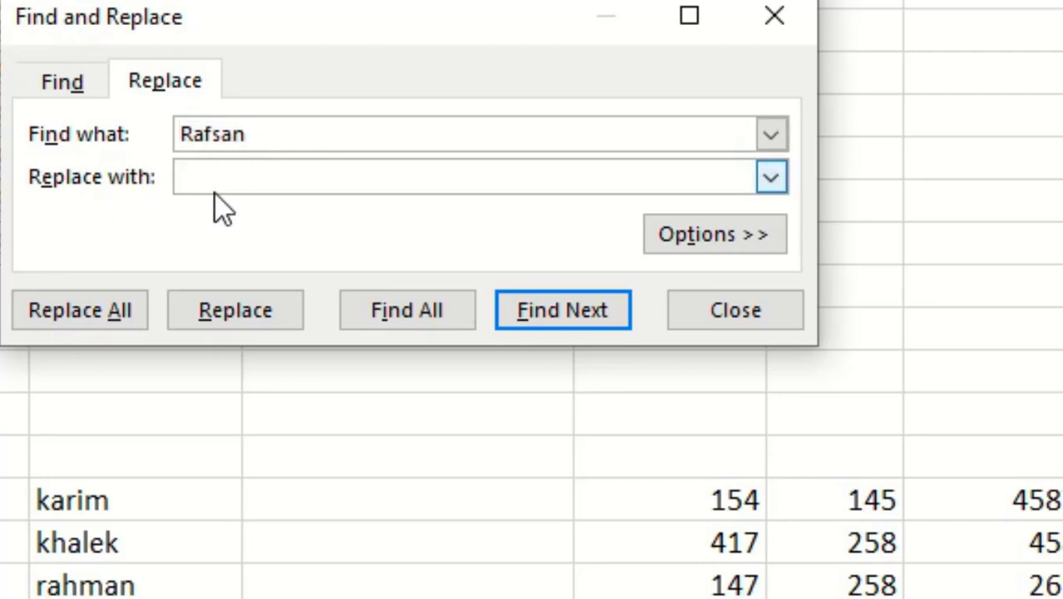
click(171, 188)
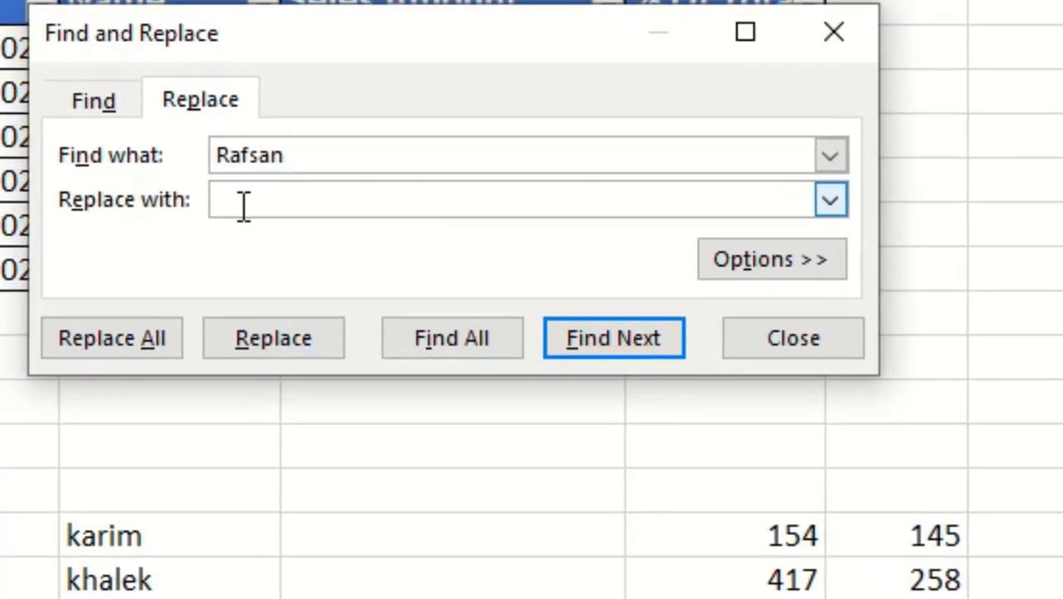
text(Rayhan)
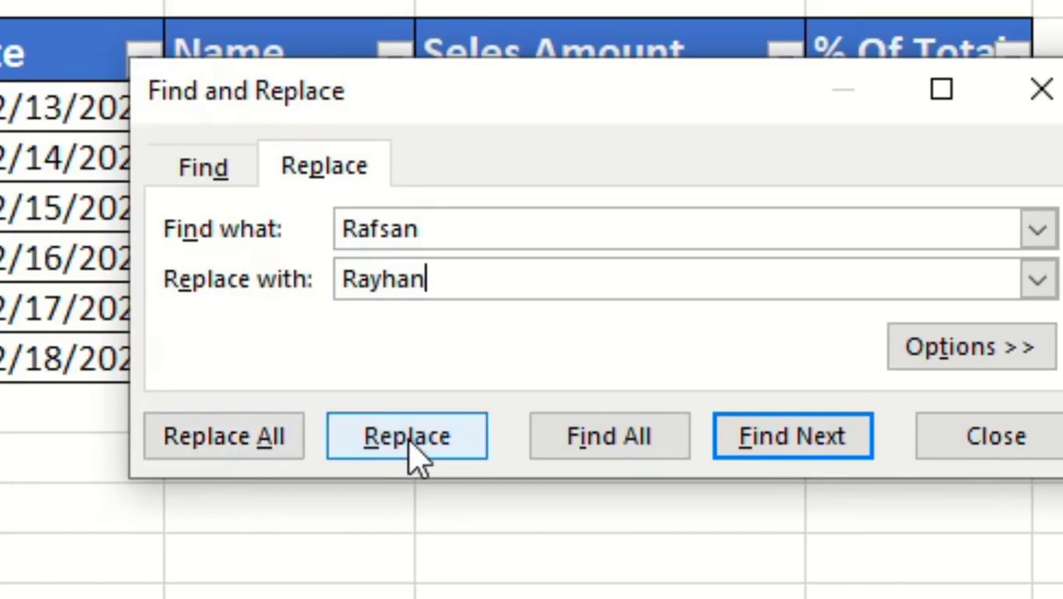
click(264, 453)
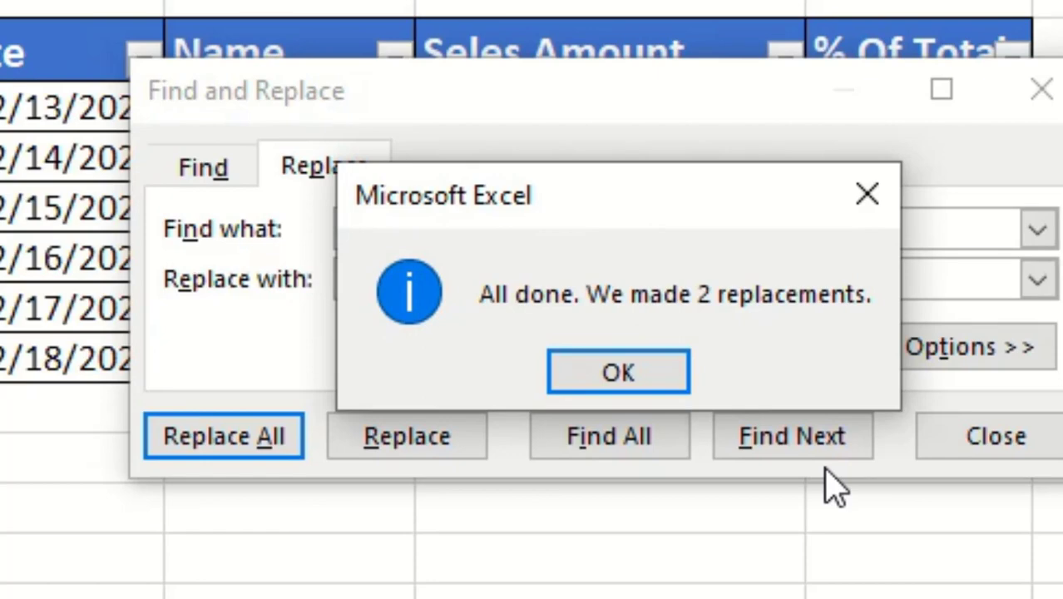
click(617, 376)
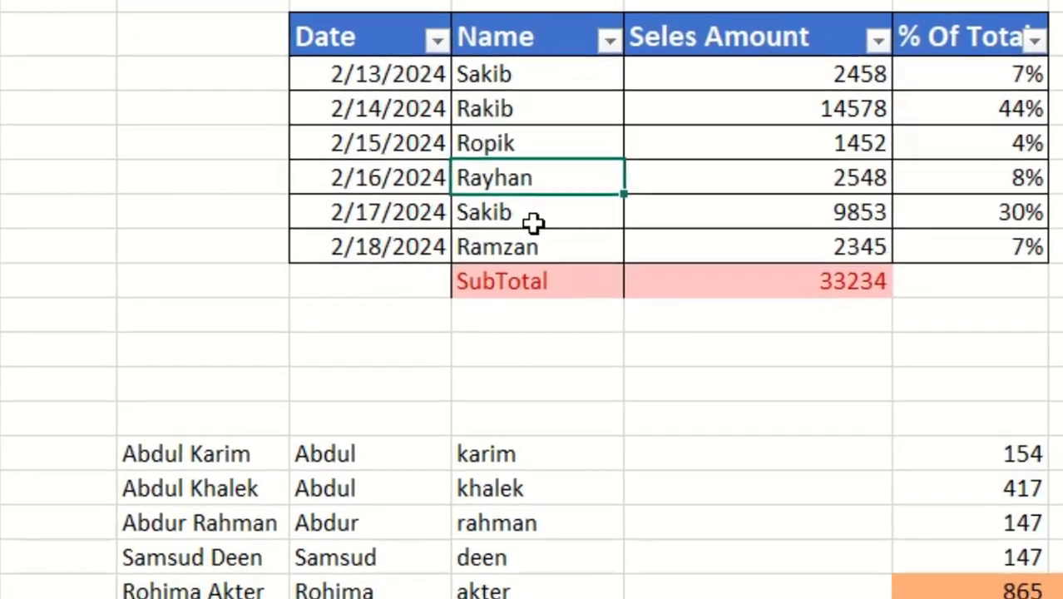
Draw red boxes around the replaced name in the sales table and in the product purchase list.
key(ctrl+alt+d)
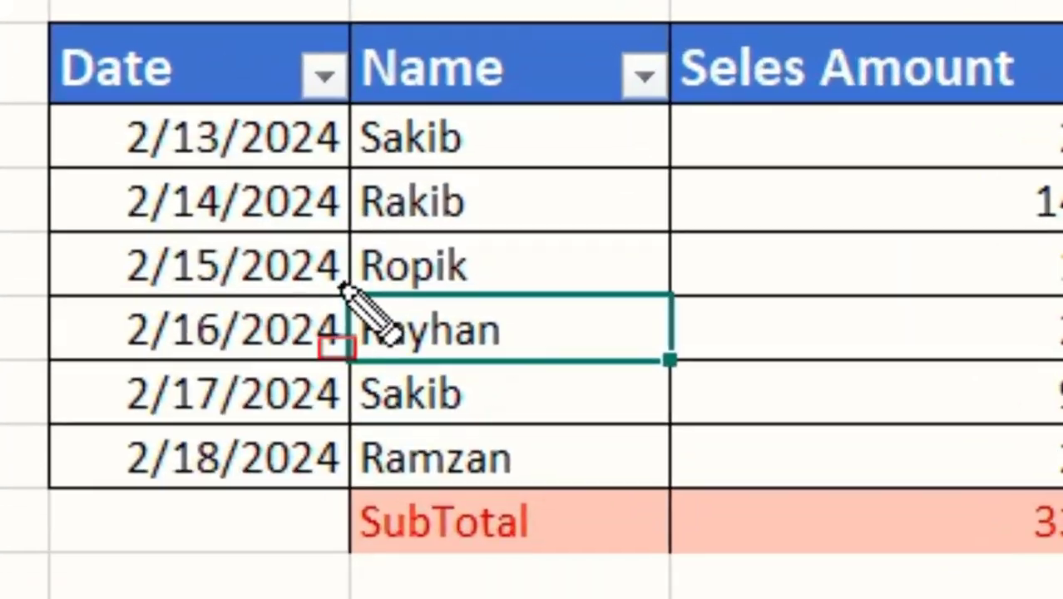
drag(155, 221, 339, 281)
key(Escape)
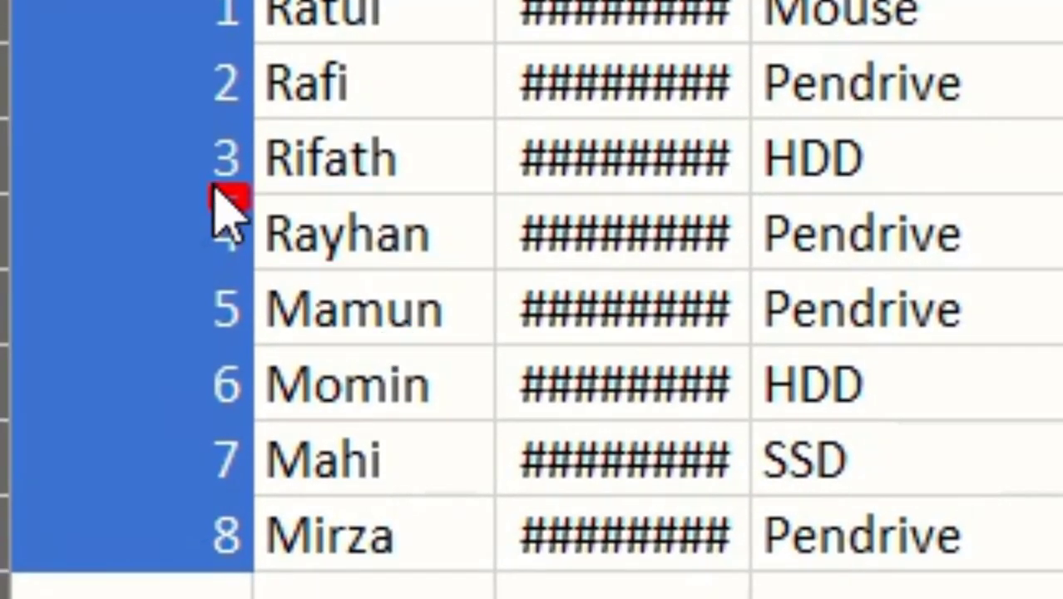
drag(212, 187, 491, 285)
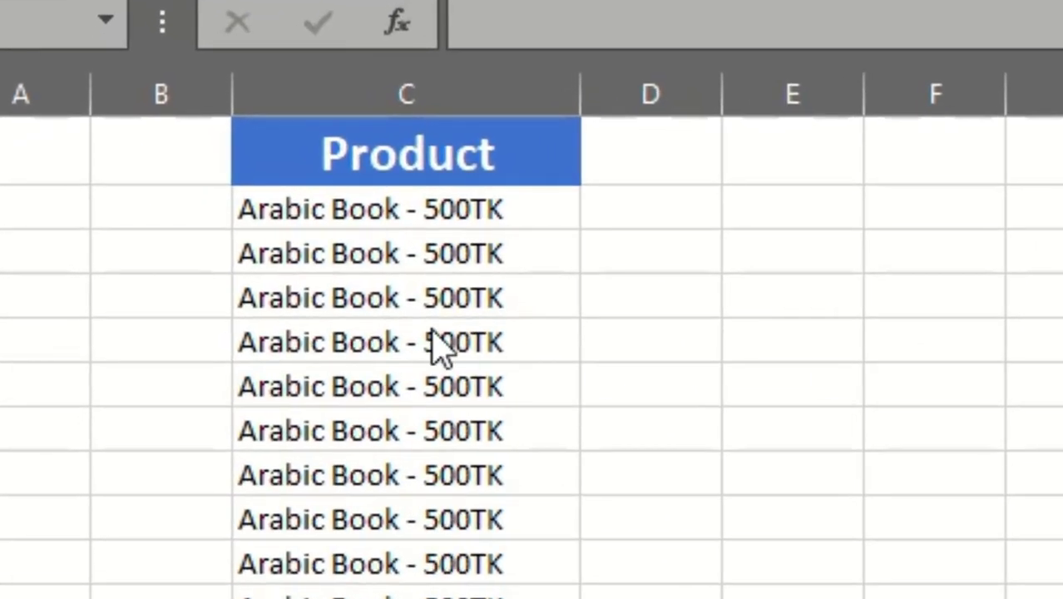
Bring up Replace for the Product list of Arabic Book entries and set the search text to "-".
scroll(456, 574, down, 2)
scroll(468, 582, up, 2)
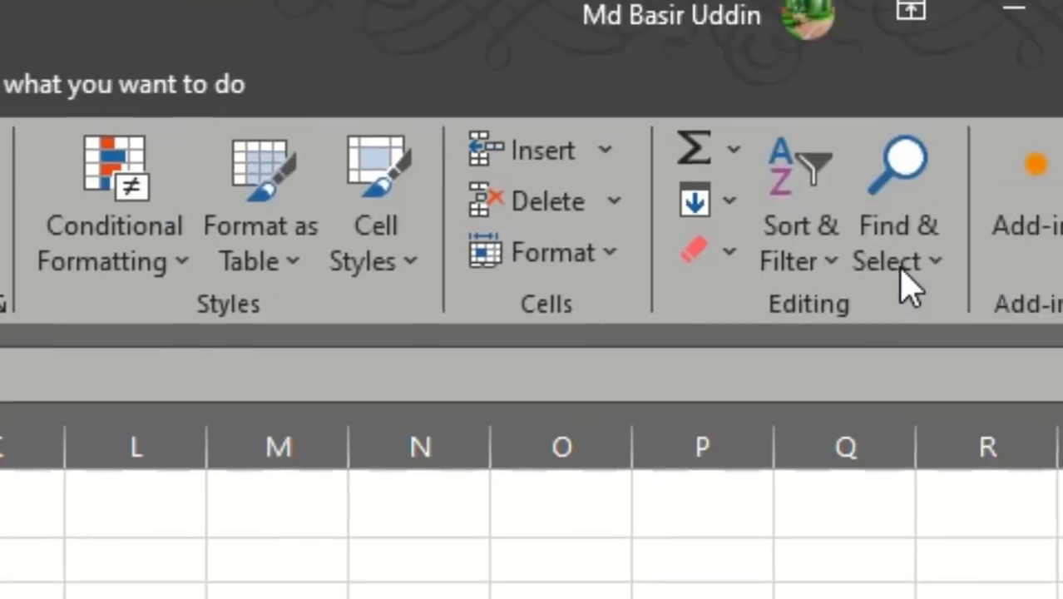
click(892, 257)
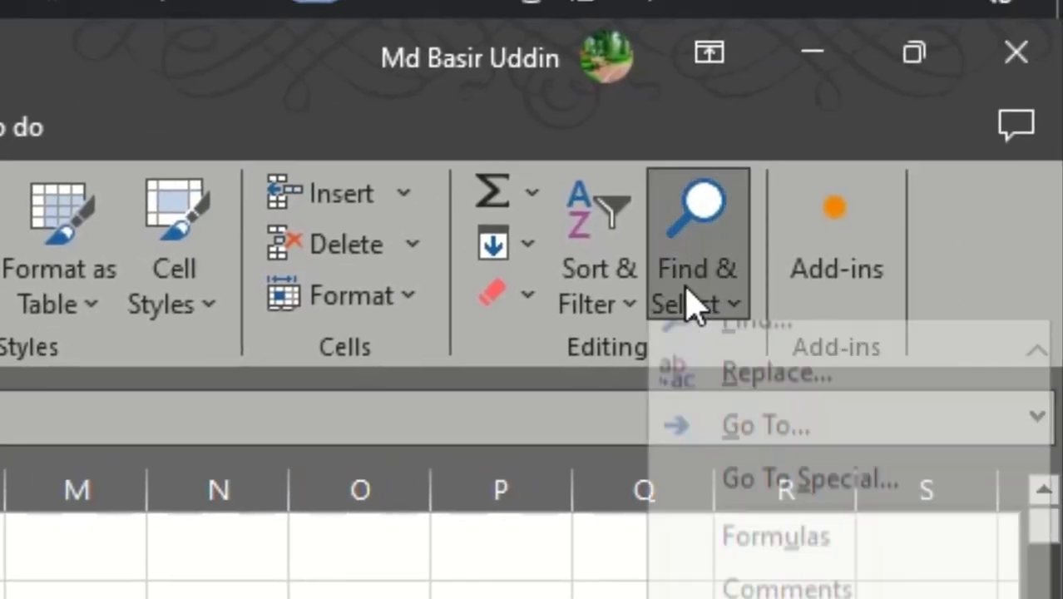
click(743, 424)
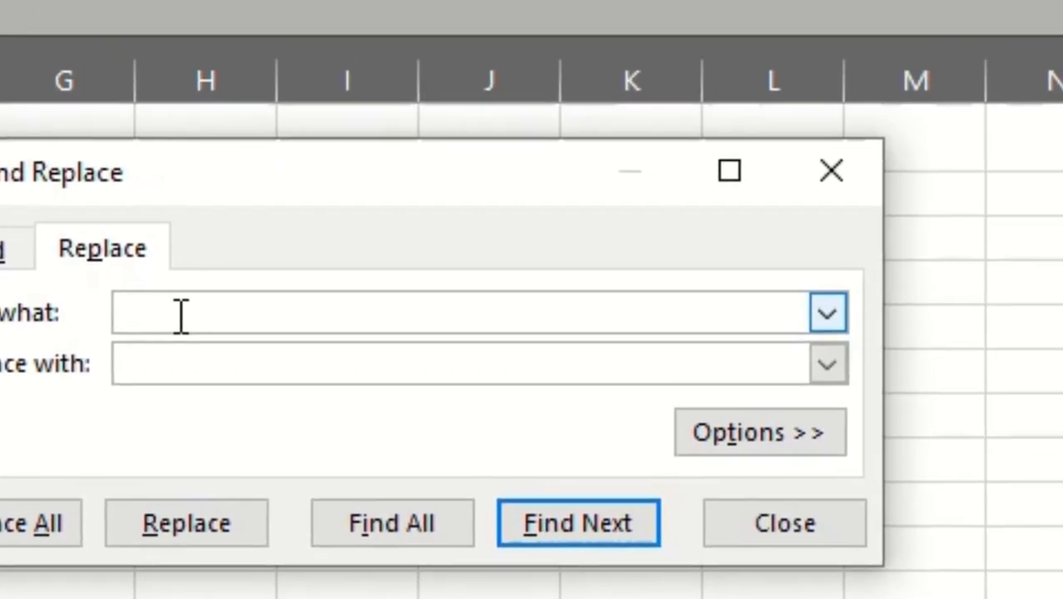
text(-)
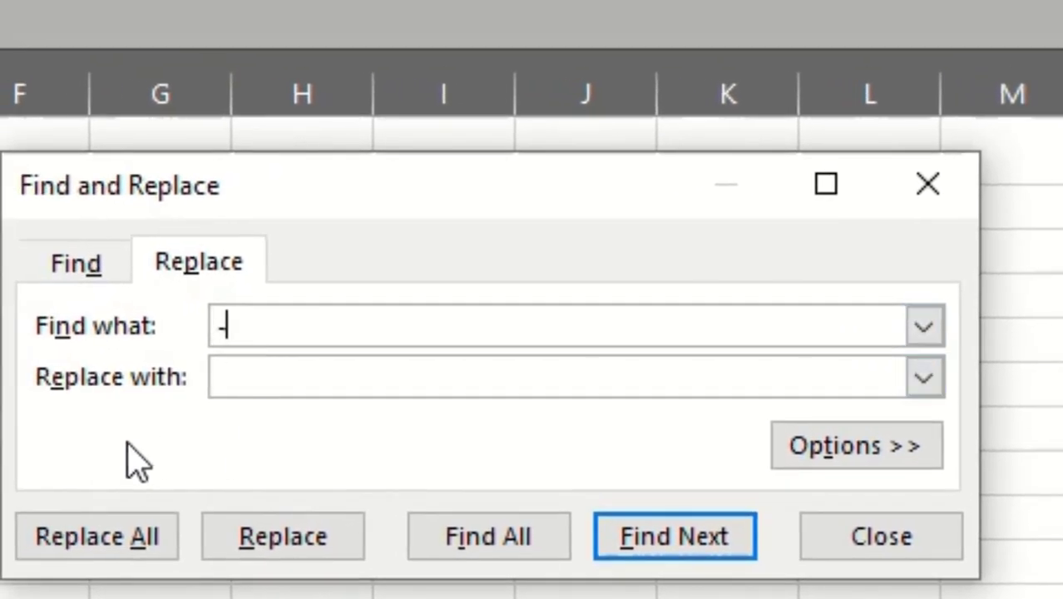
Set the replacement text to " 1st Paper-" with a leading space and replace all hyphens in the Product list.
click(254, 384)
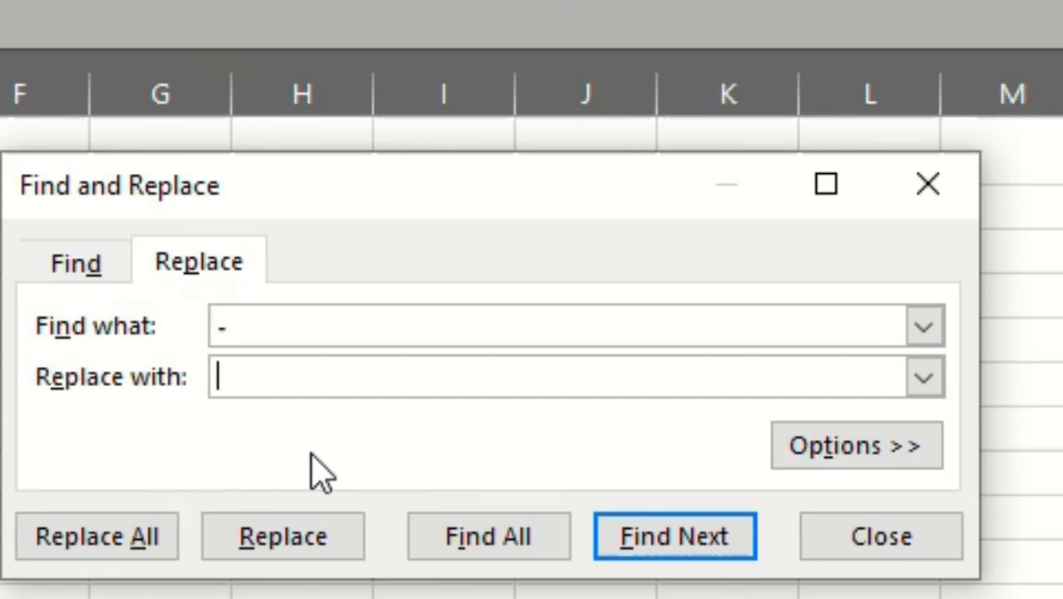
text(1st)
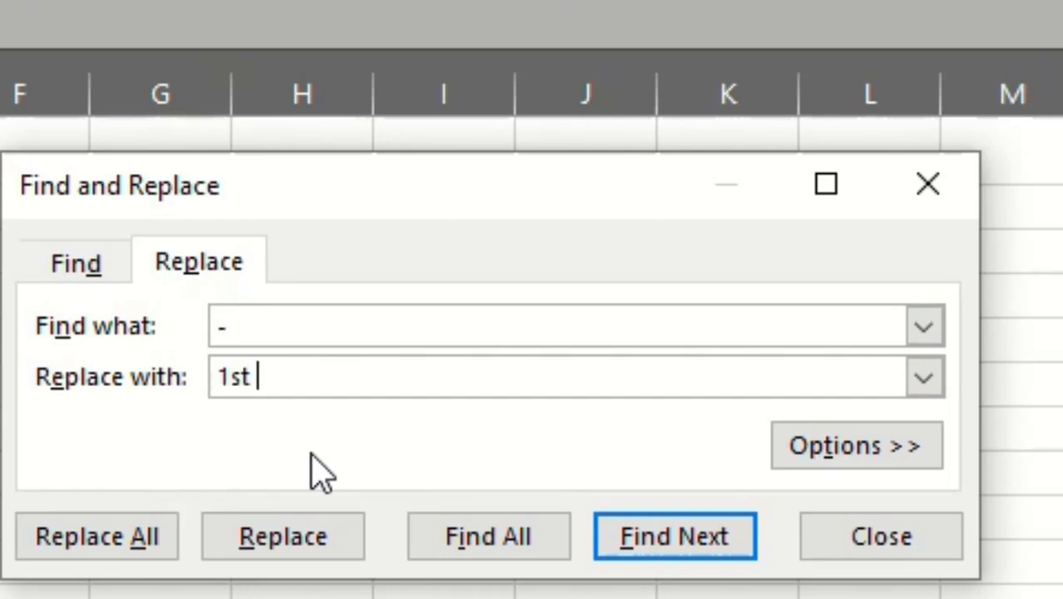
text( Paper)
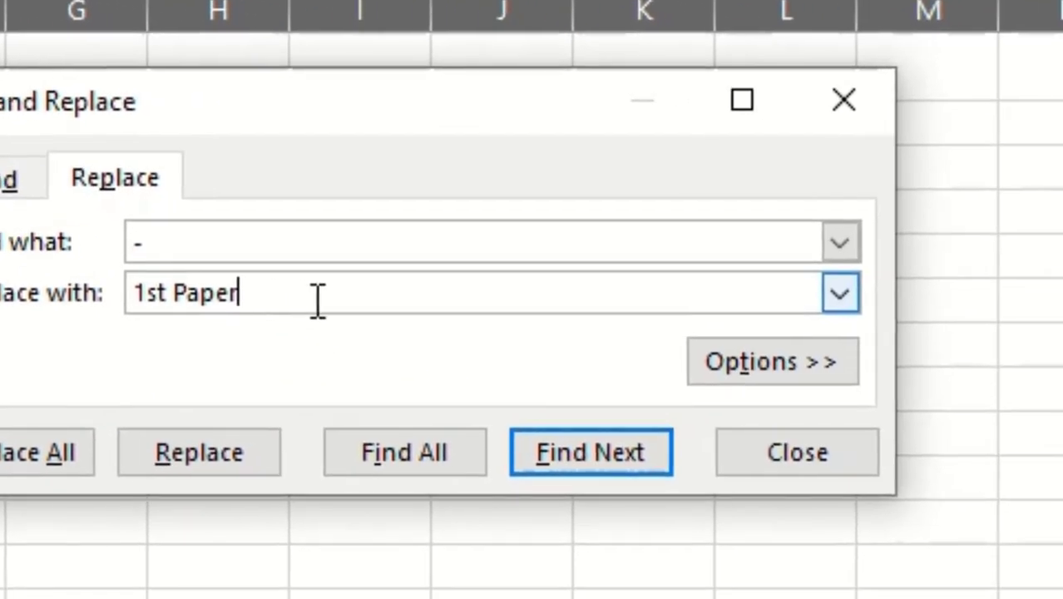
click(273, 306)
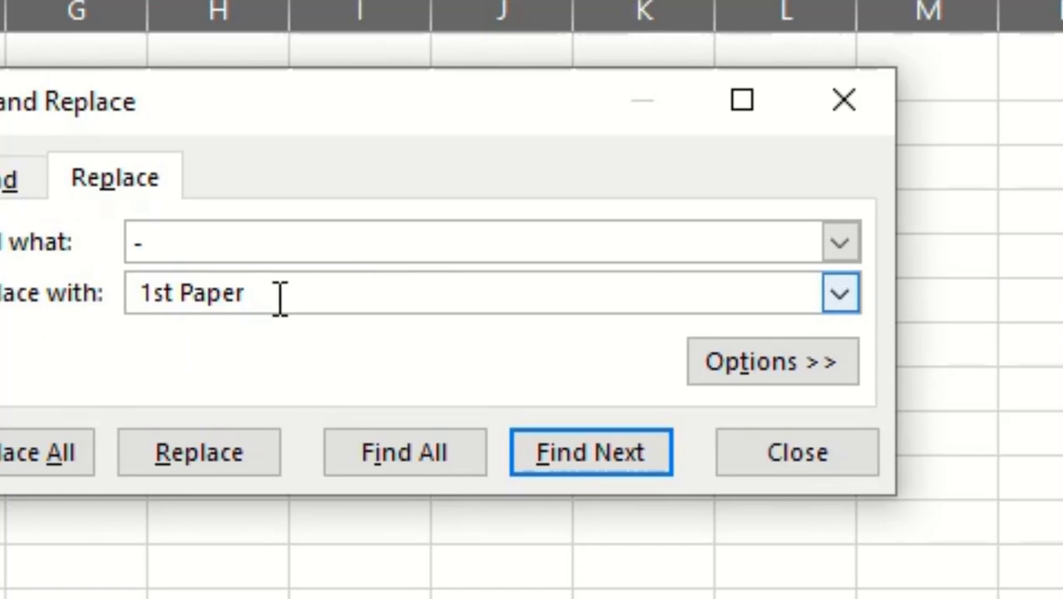
text(-)
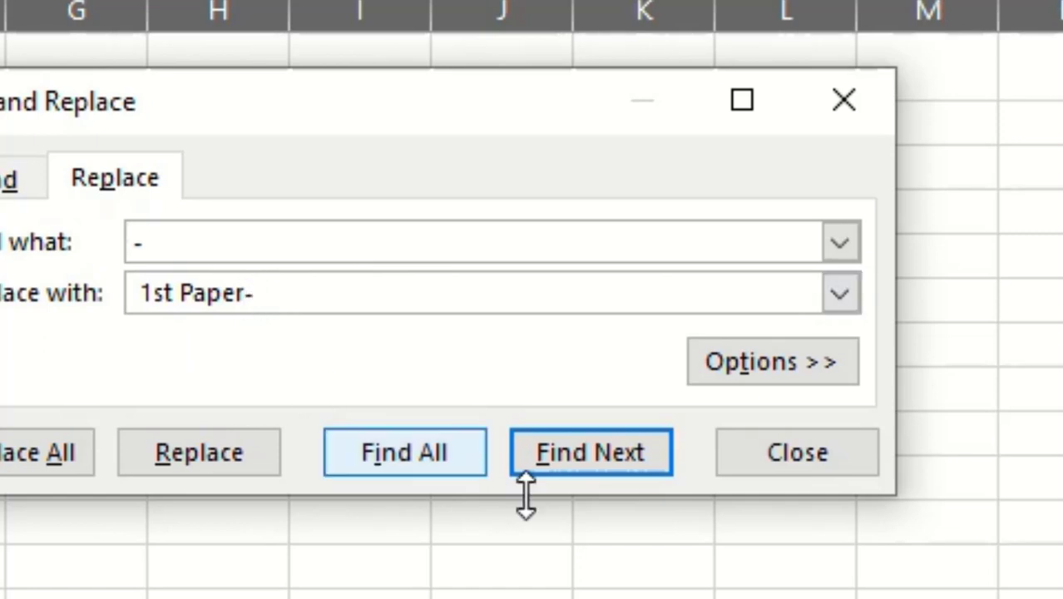
click(10, 460)
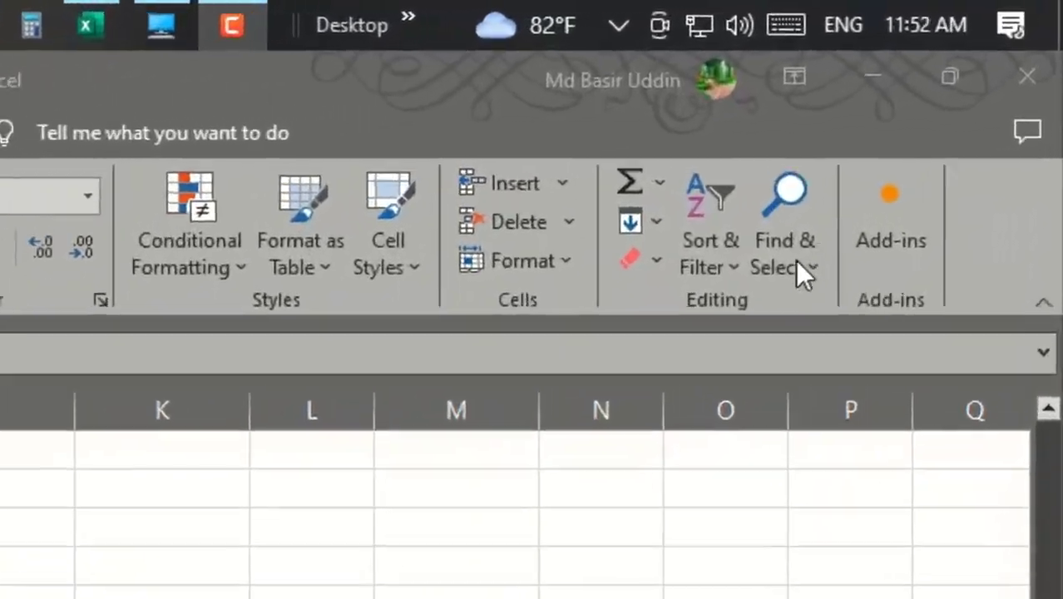
Use Go To Special to select all blank cells on the Percetage sheet and look over the selection.
click(899, 156)
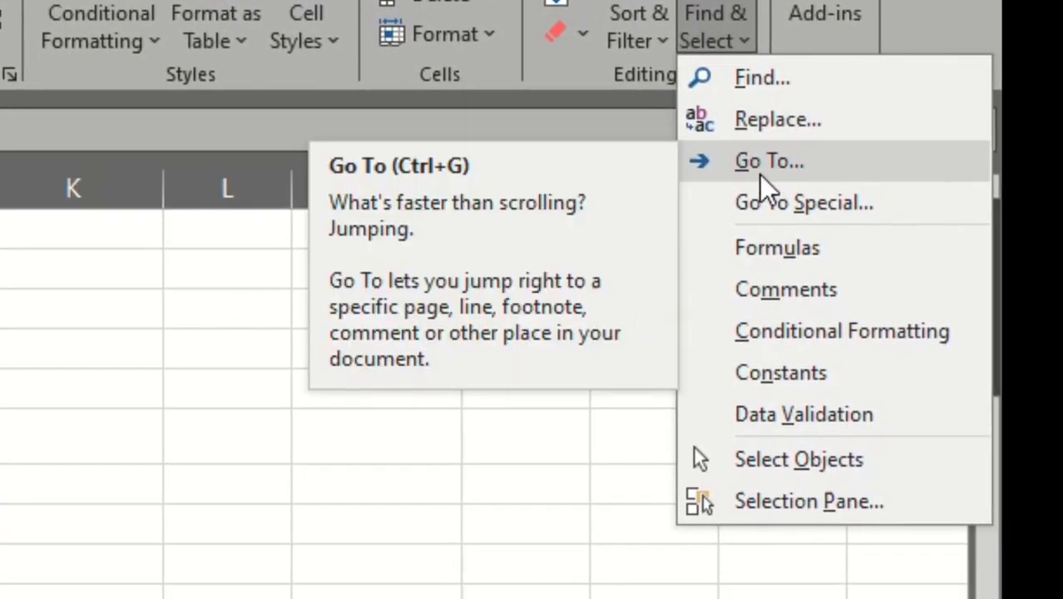
click(758, 175)
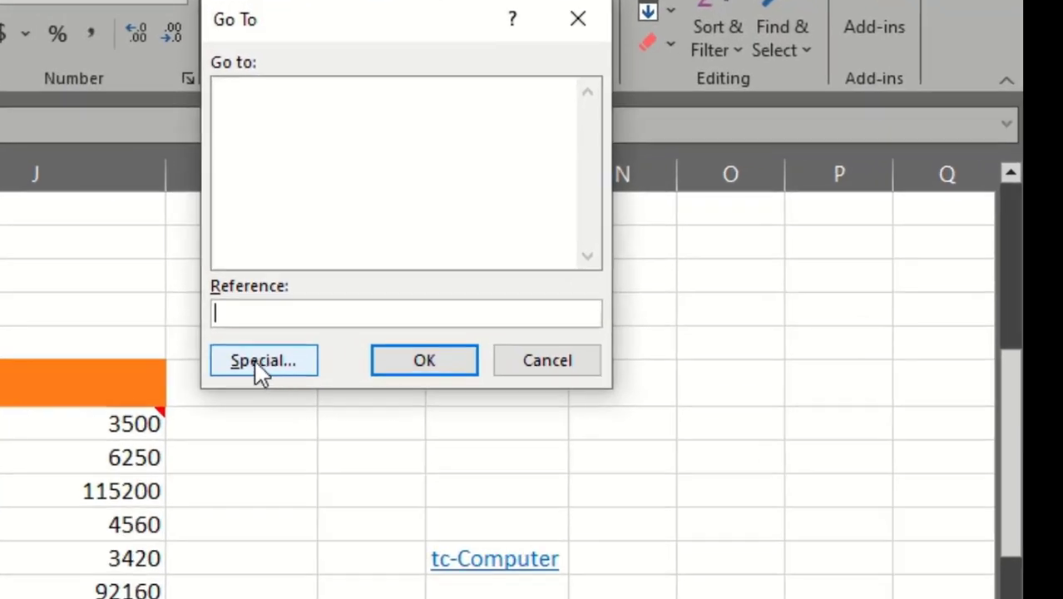
click(350, 347)
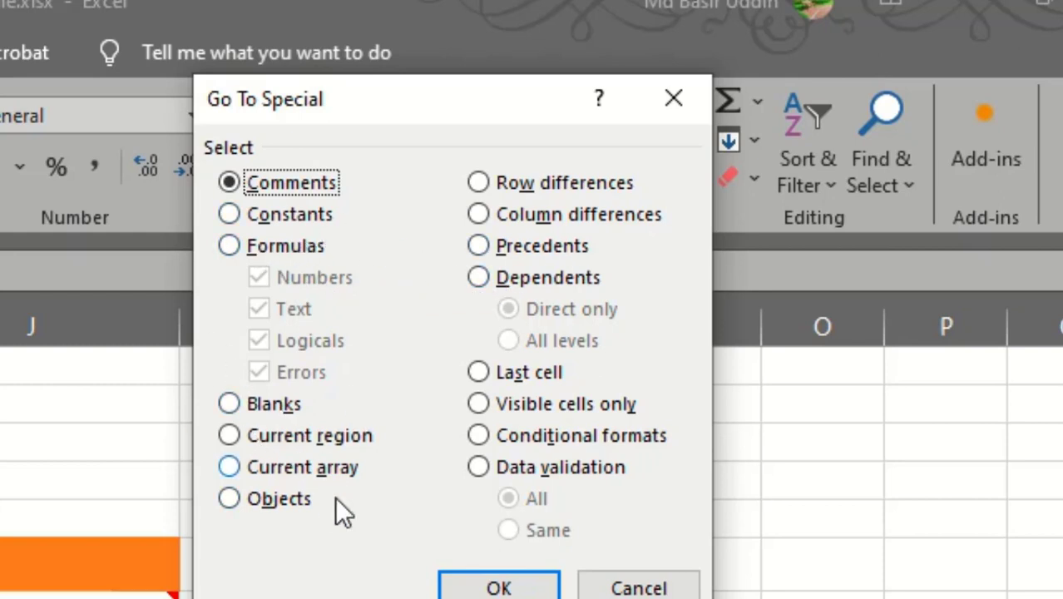
click(250, 412)
key(Return)
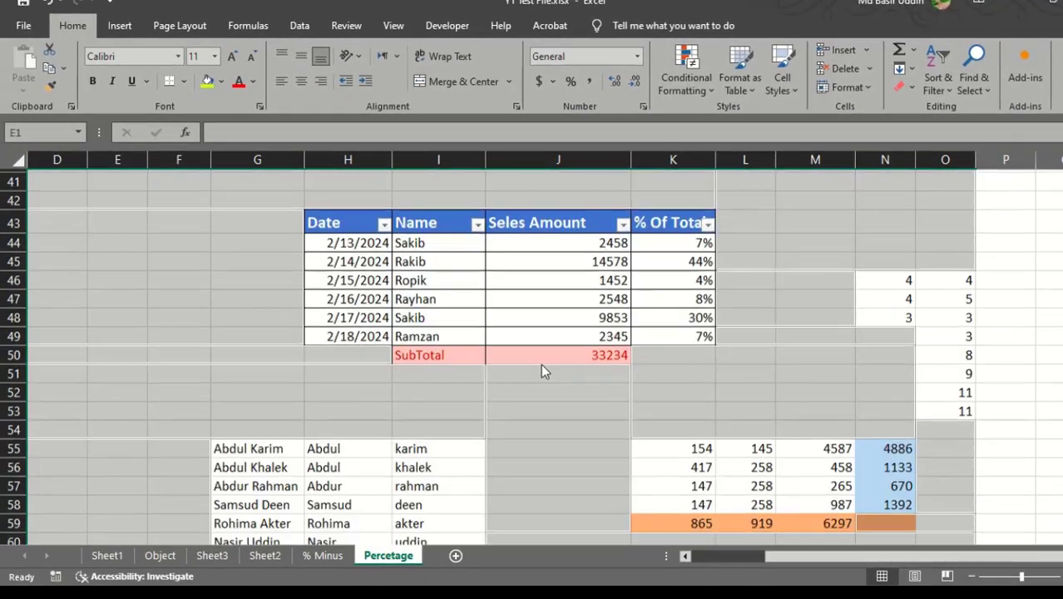
scroll(541, 364, up, 3)
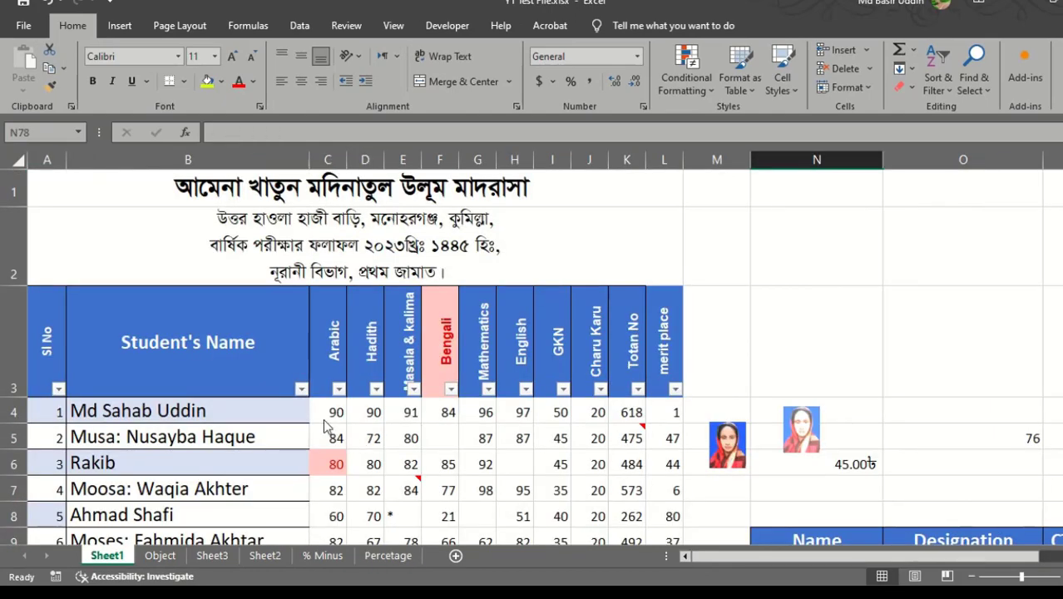
Select the students' marks on Sheet1 from the first student's Arabic mark across to the merit place column.
drag(322, 419, 663, 323)
scroll(550, 413, up, 2)
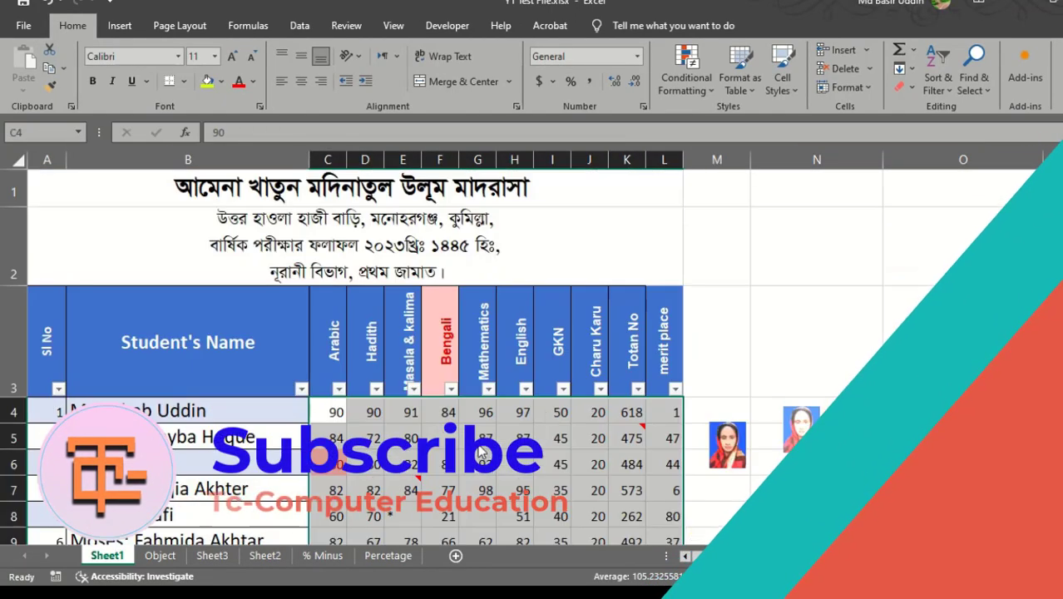
scroll(470, 377, down, 2)
scroll(483, 331, up, 1)
scroll(483, 333, up, 1)
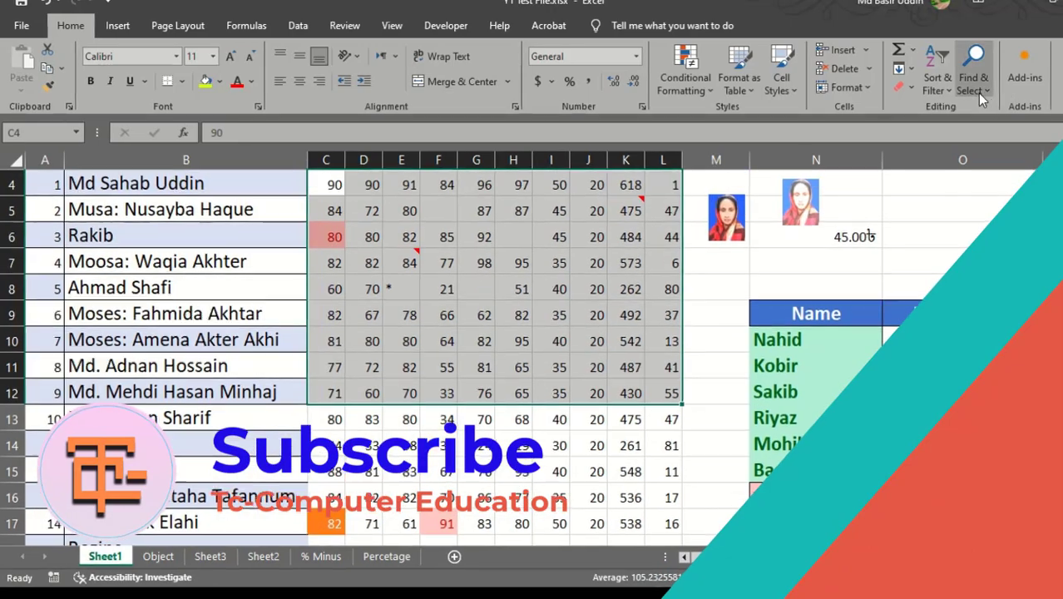
Use Go To Special to select only the constants in the marks range, keeping numbers, text, logicals and errors included.
click(976, 79)
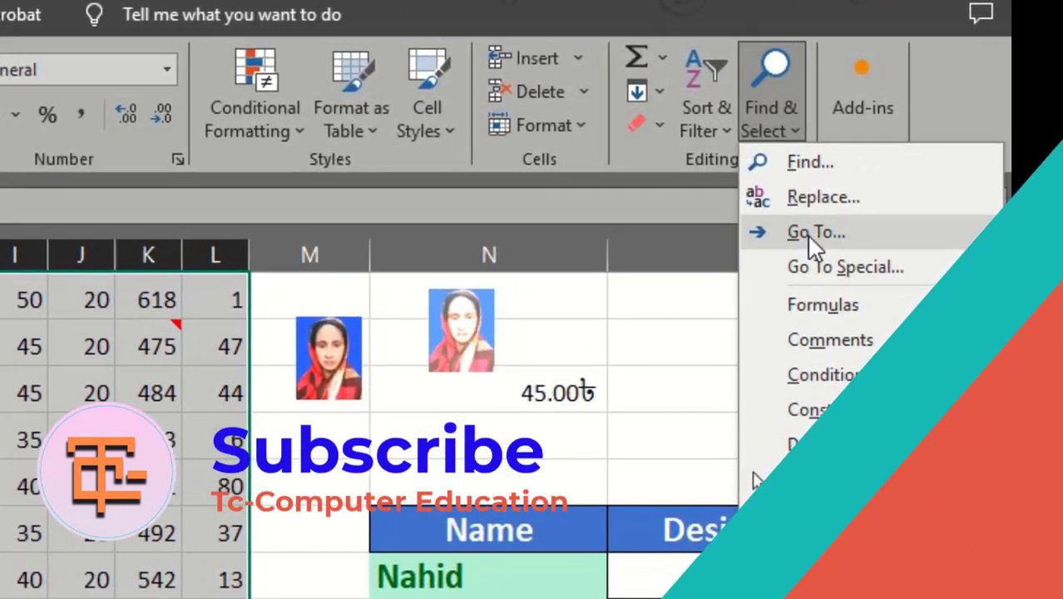
click(812, 236)
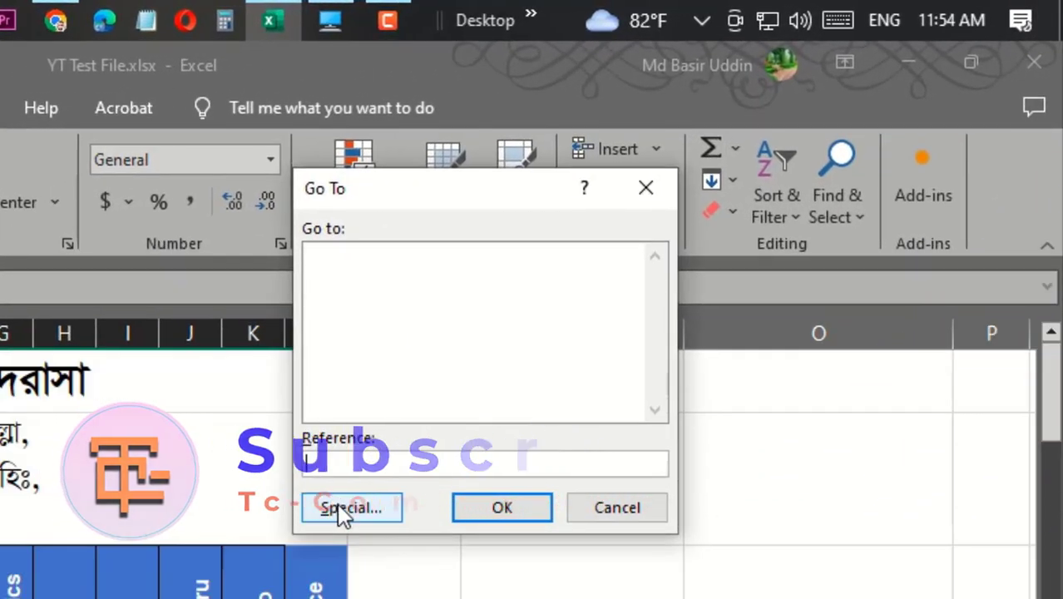
click(384, 483)
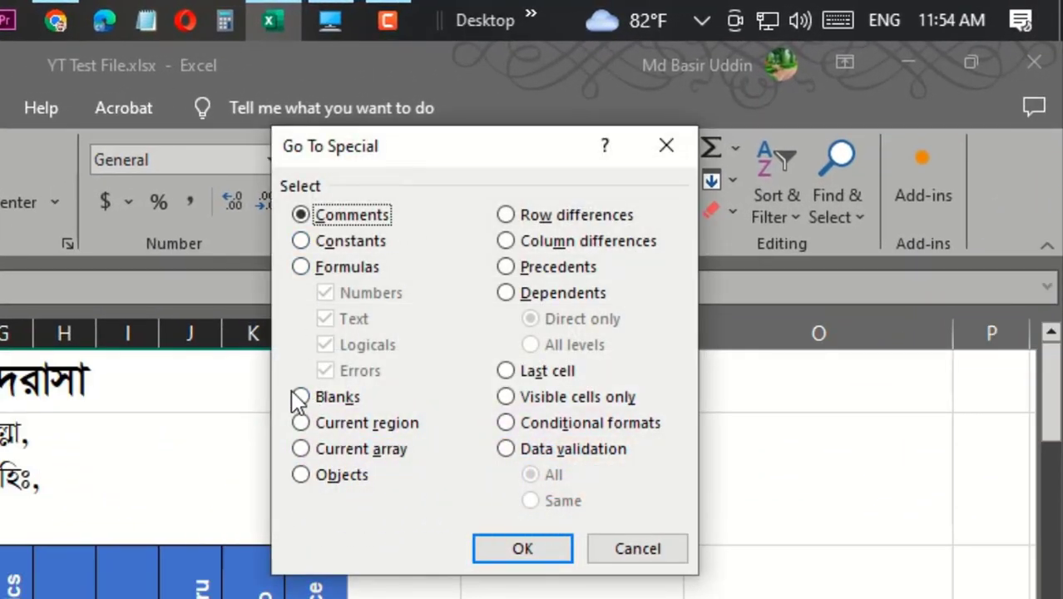
click(301, 240)
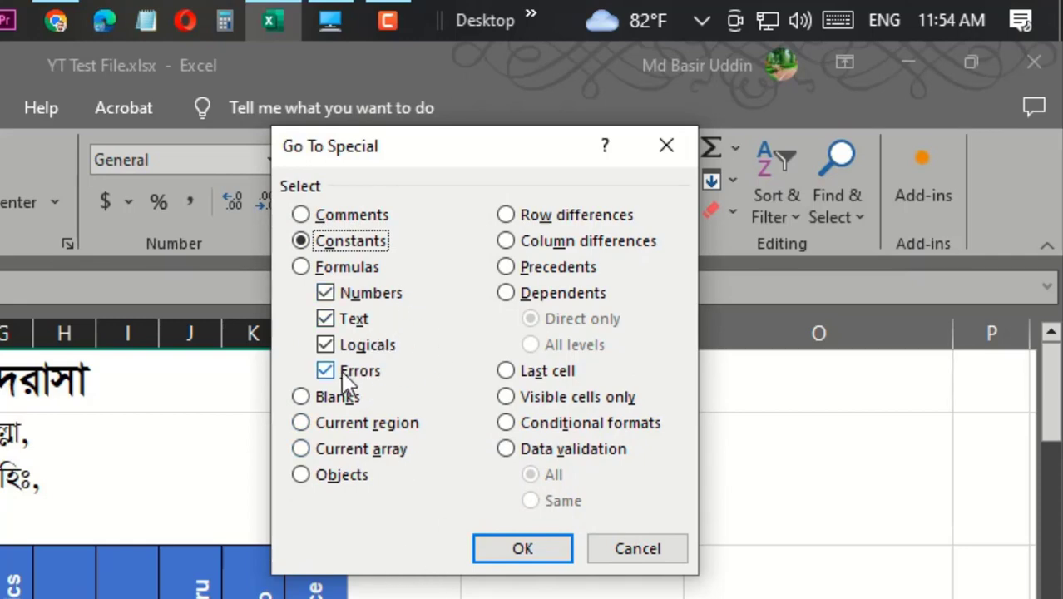
click(499, 558)
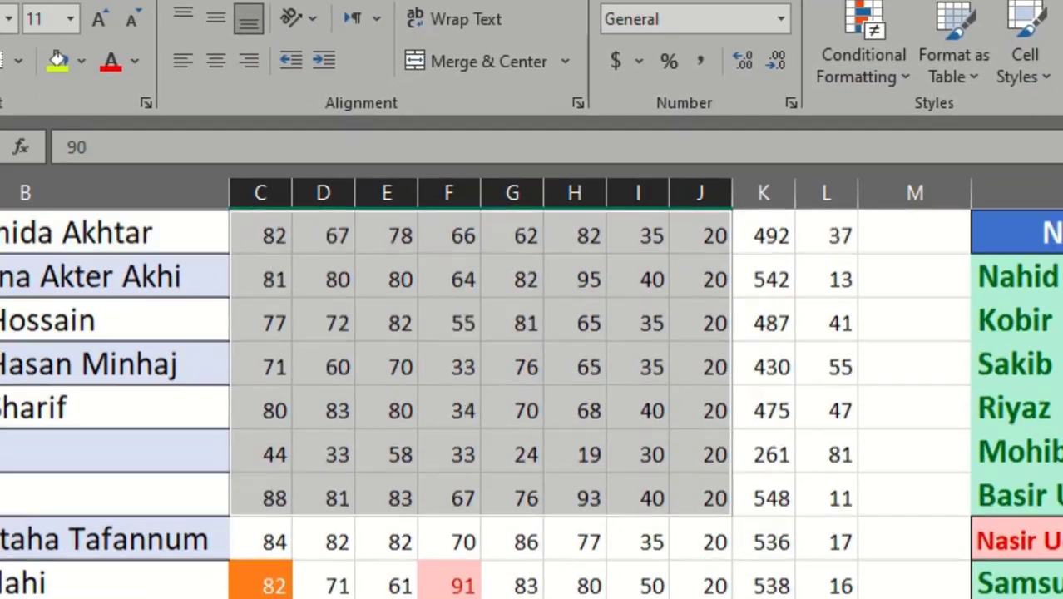
scroll(500, 349, up, 3)
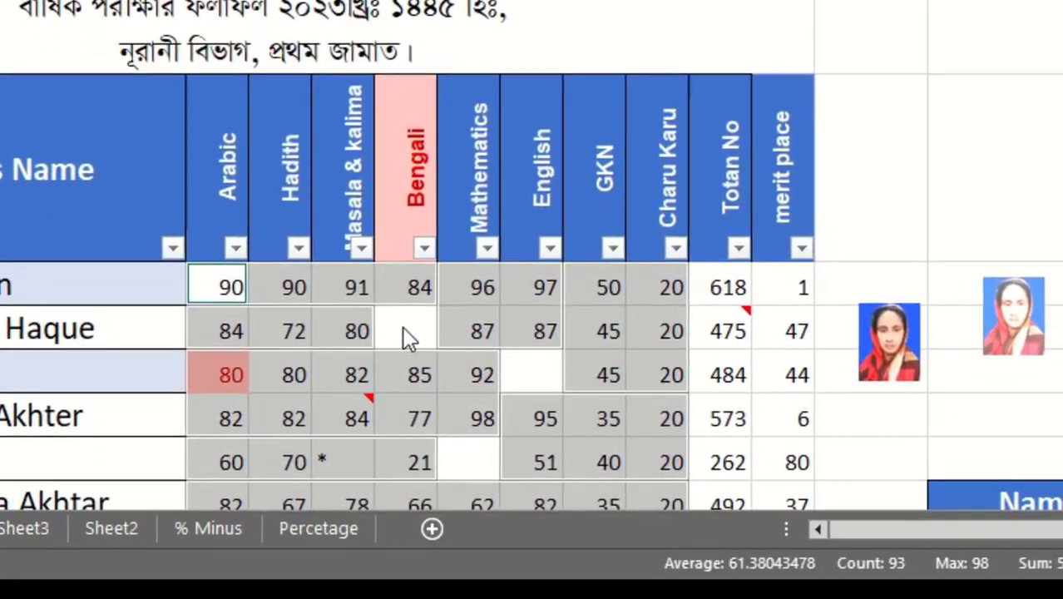
Fill in the second student's missing Bengali mark as 77 and the fifth student's missing Mathematics mark as 43.
click(432, 564)
click(503, 369)
click(495, 456)
text(43)
key(ctrl+Return)
scroll(508, 466, down, 3)
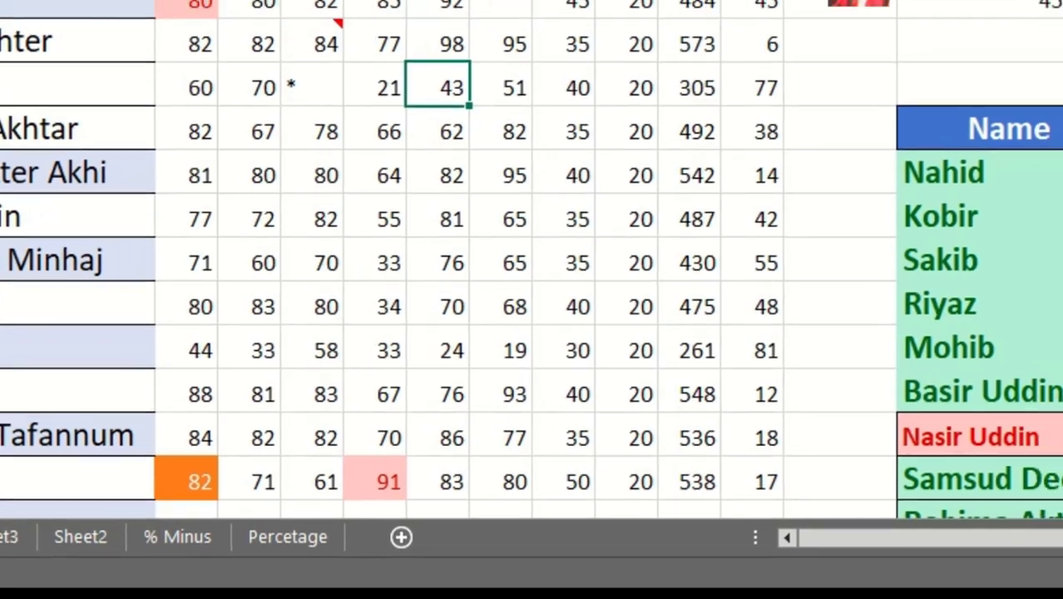
Use Go To Special to select all cells with comments on the marks sheet.
click(666, 5)
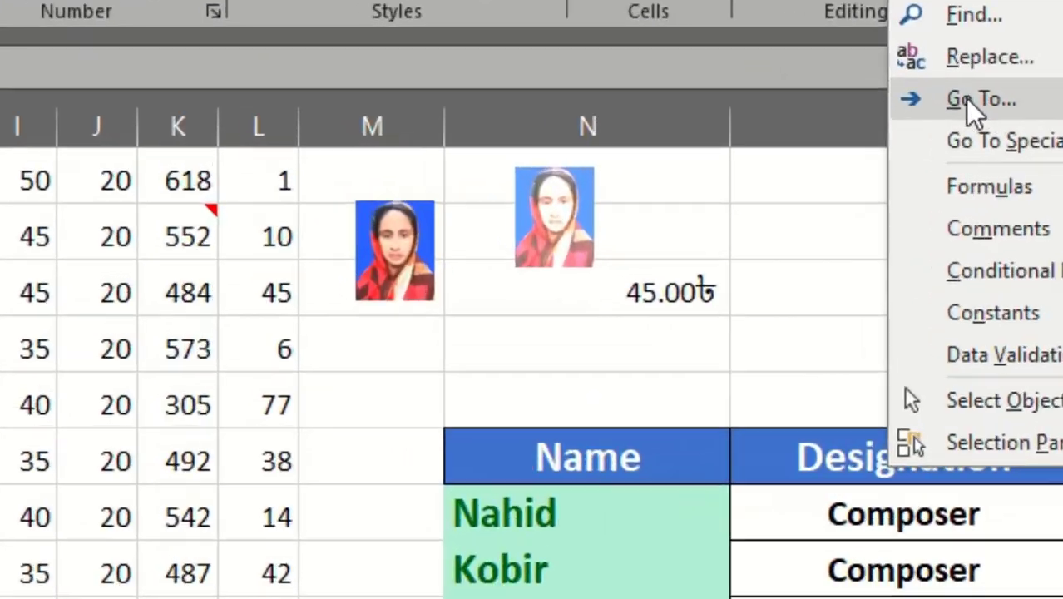
click(674, 4)
click(682, 9)
click(716, 179)
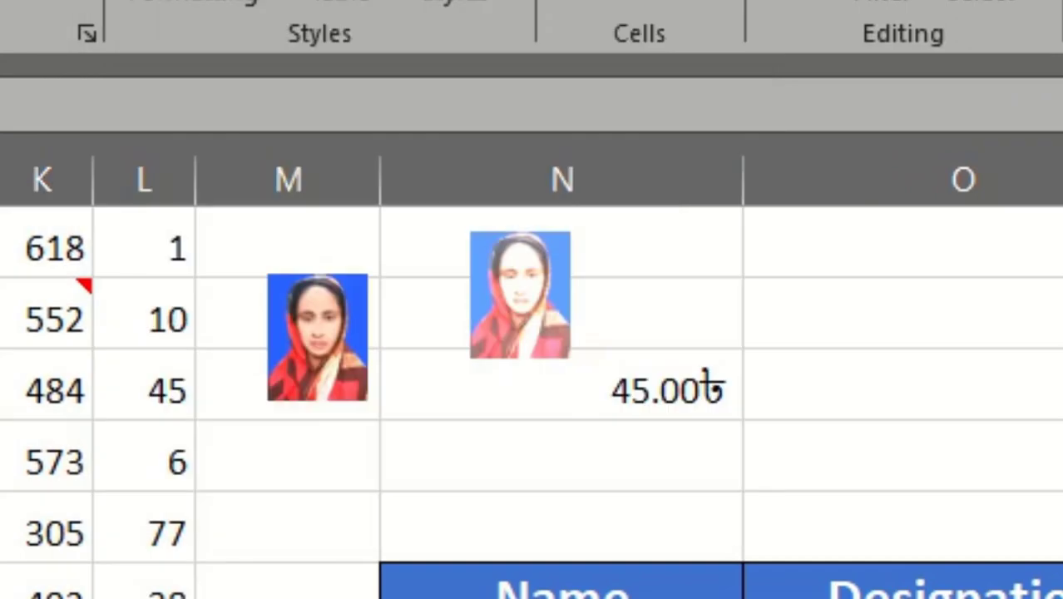
click(1032, 6)
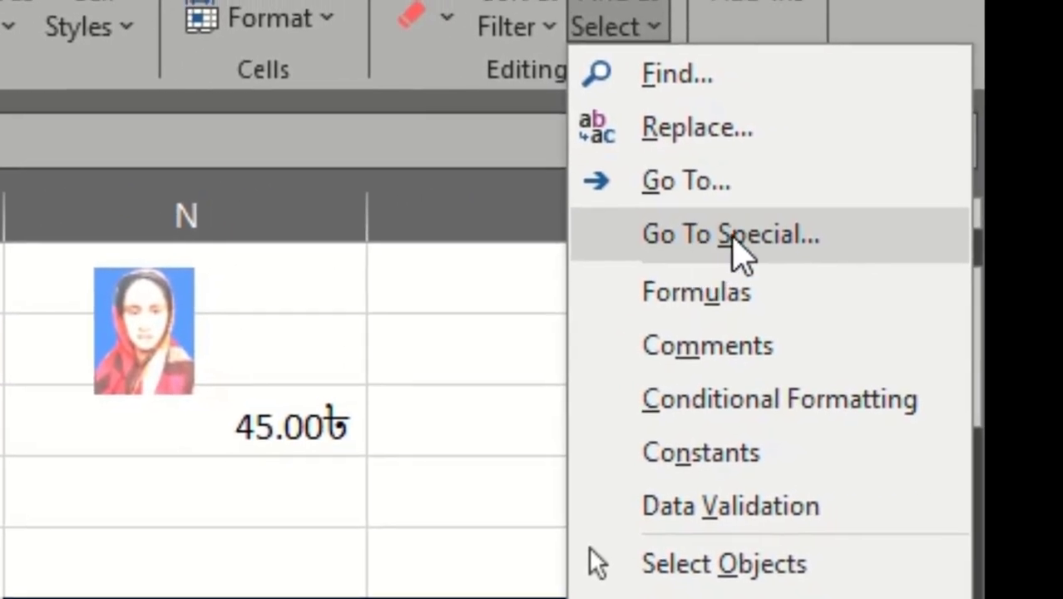
click(735, 244)
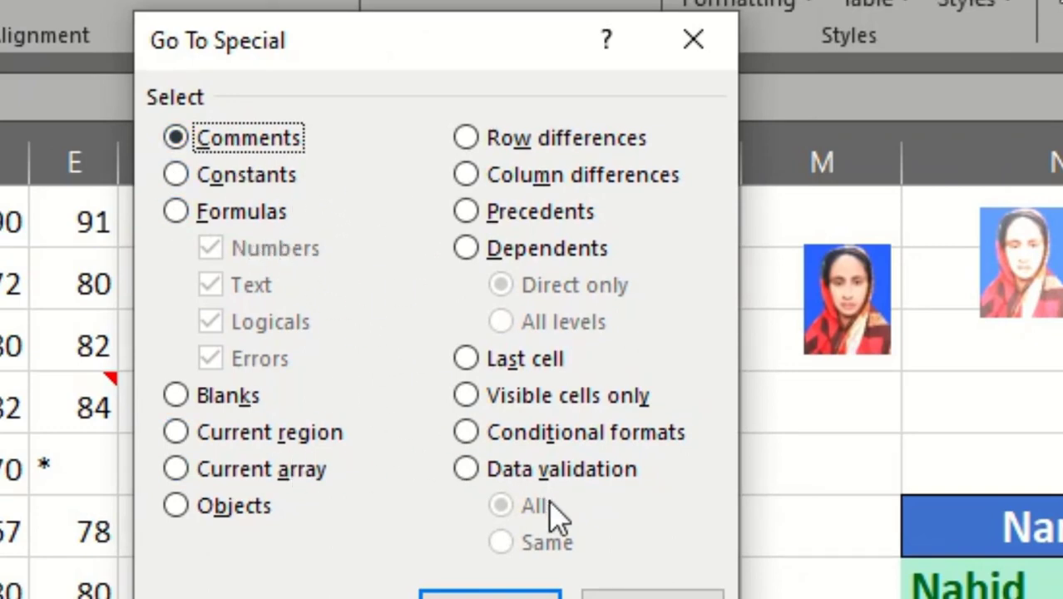
click(499, 596)
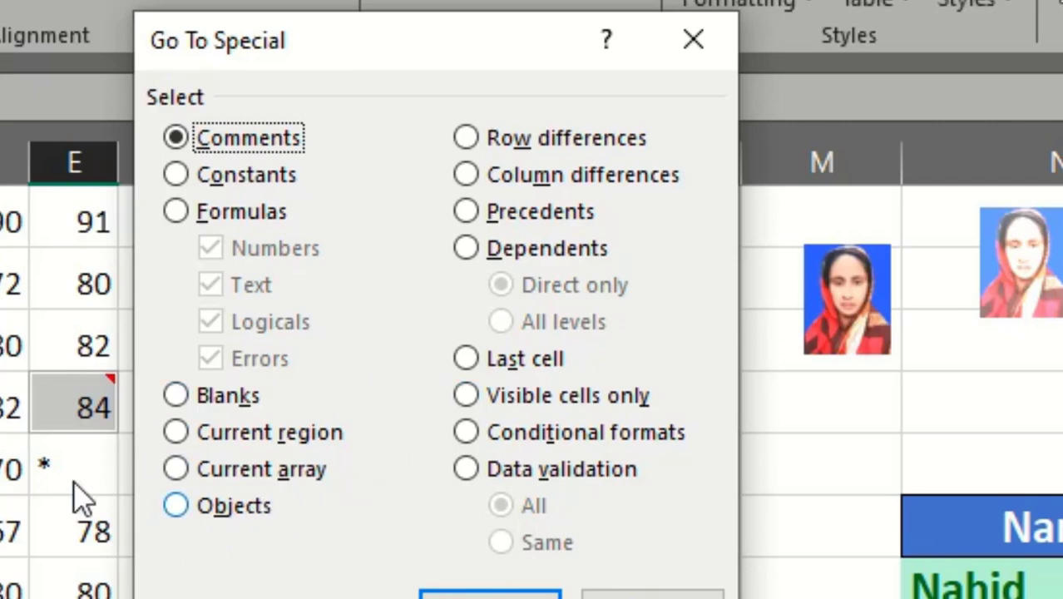
Use Go To Special to select all objects on the sheet, and deselect them by selecting the empty cell below the first picture.
click(176, 505)
key(Return)
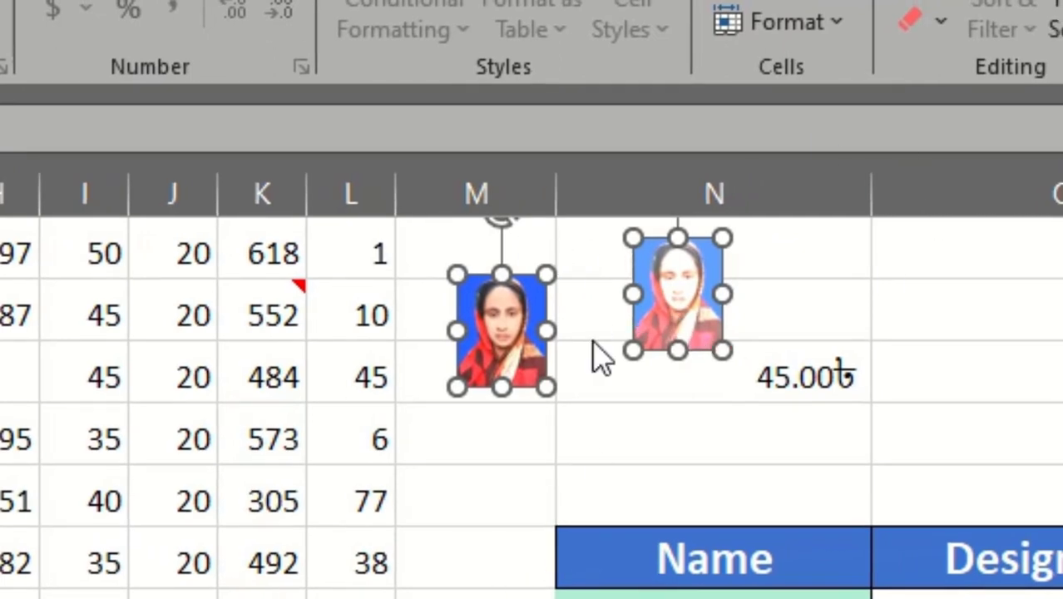
click(489, 504)
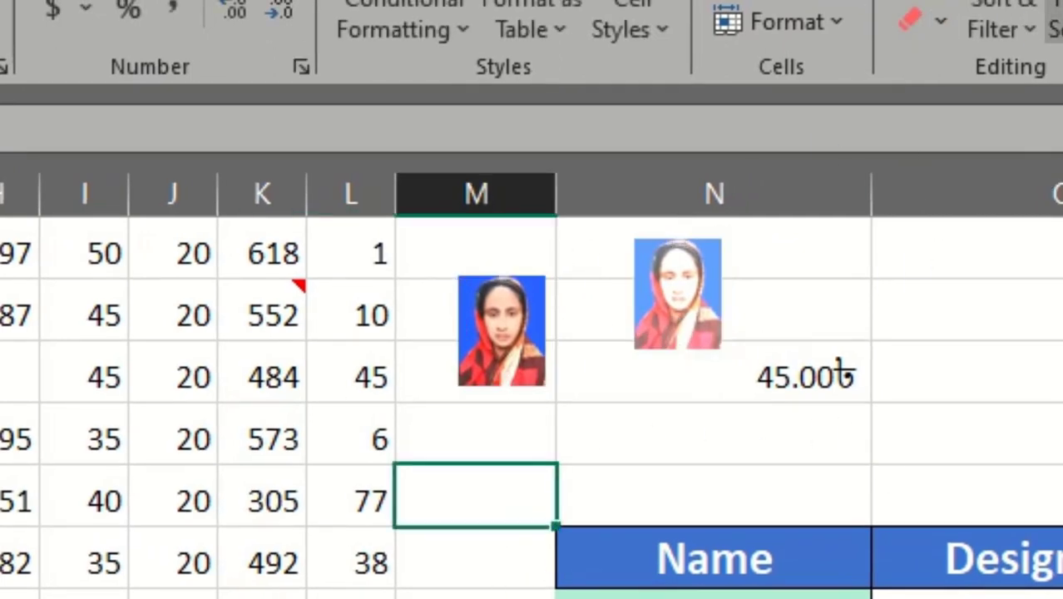
Use Go To Special with the Last cell option.
click(1057, 25)
click(1057, 209)
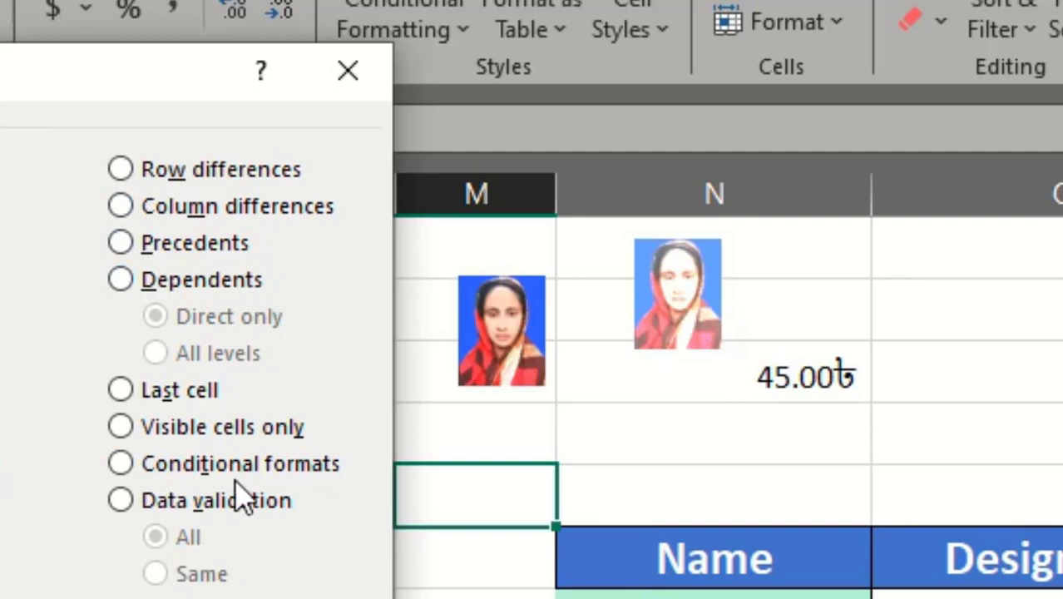
click(143, 392)
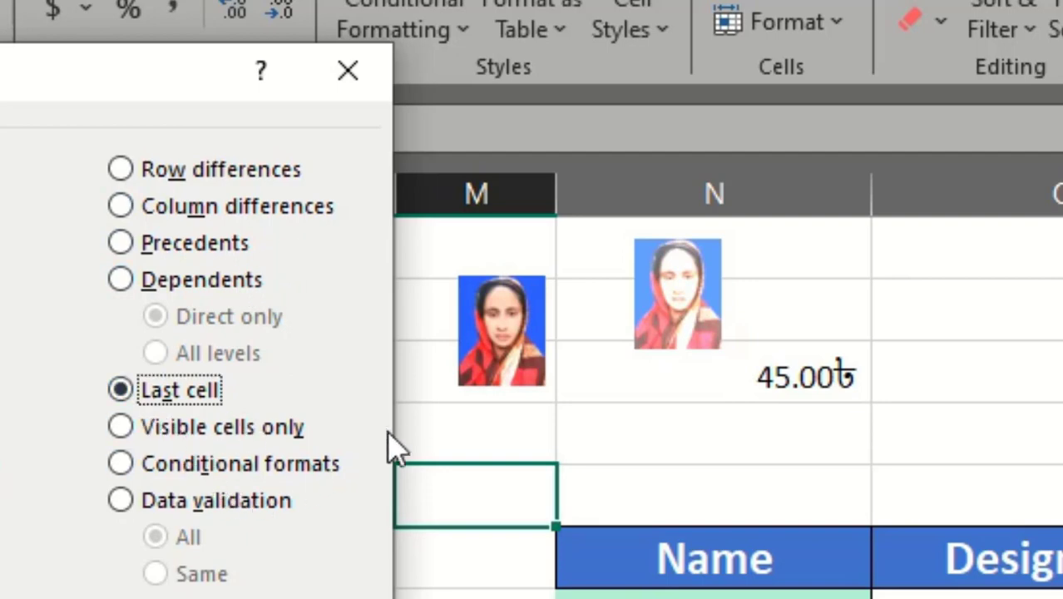
key(Return)
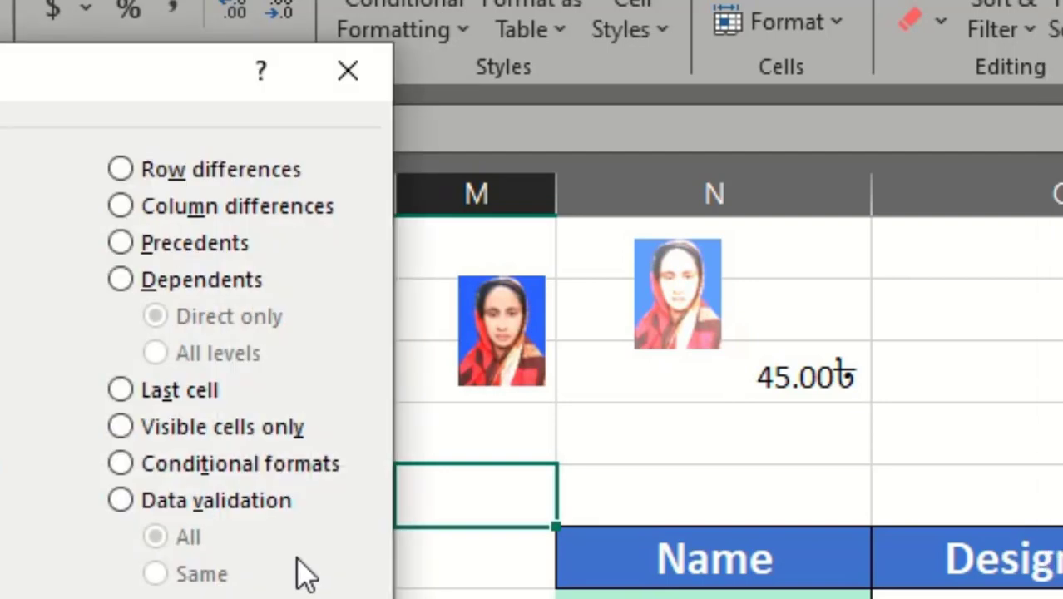
Use Go To Special to select all cells with conditional formats and look over the selection.
click(135, 471)
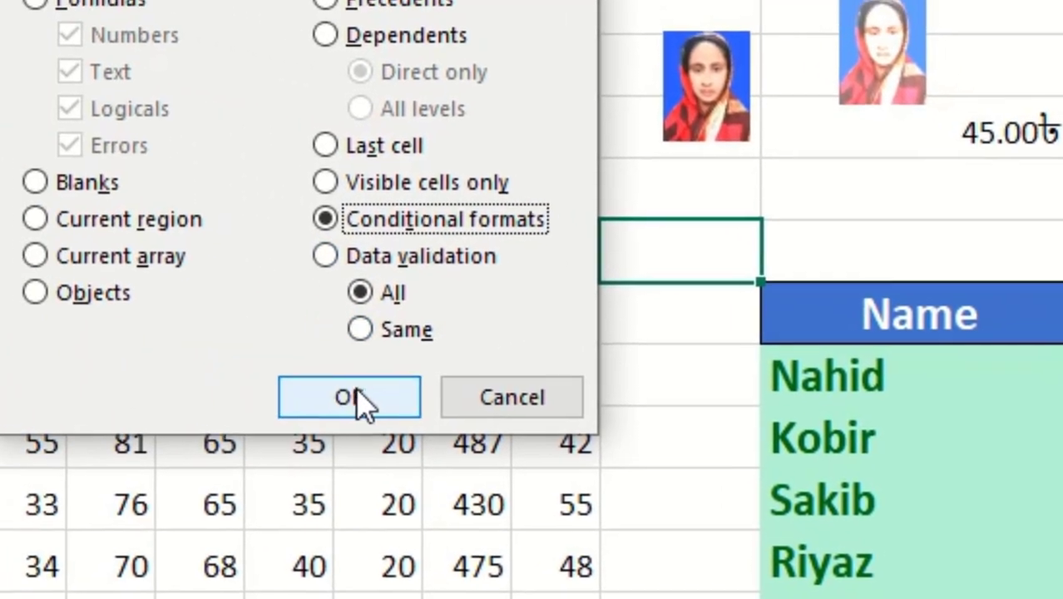
click(364, 403)
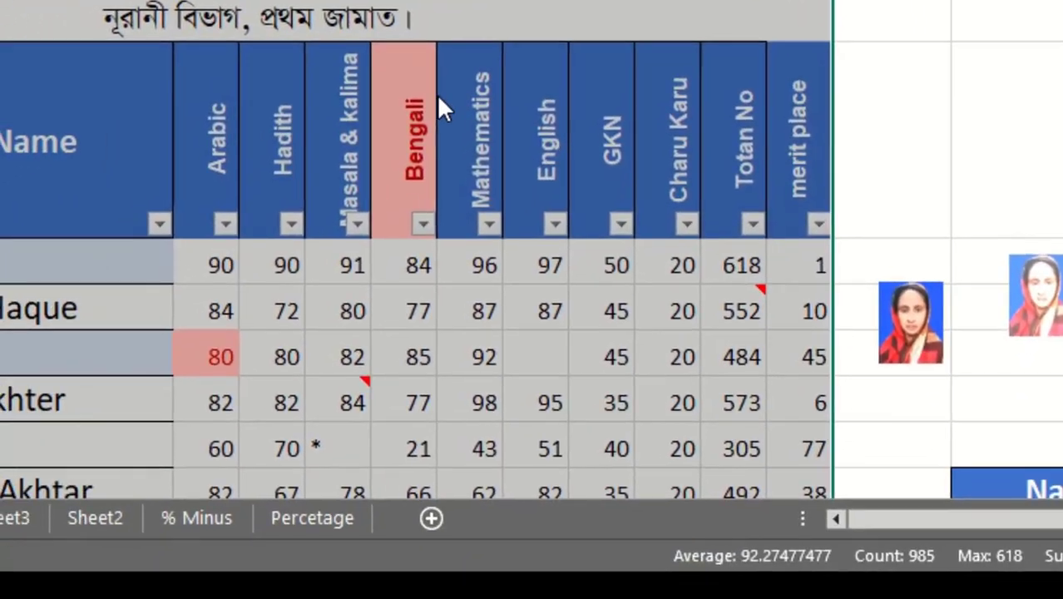
scroll(158, 166, down, 5)
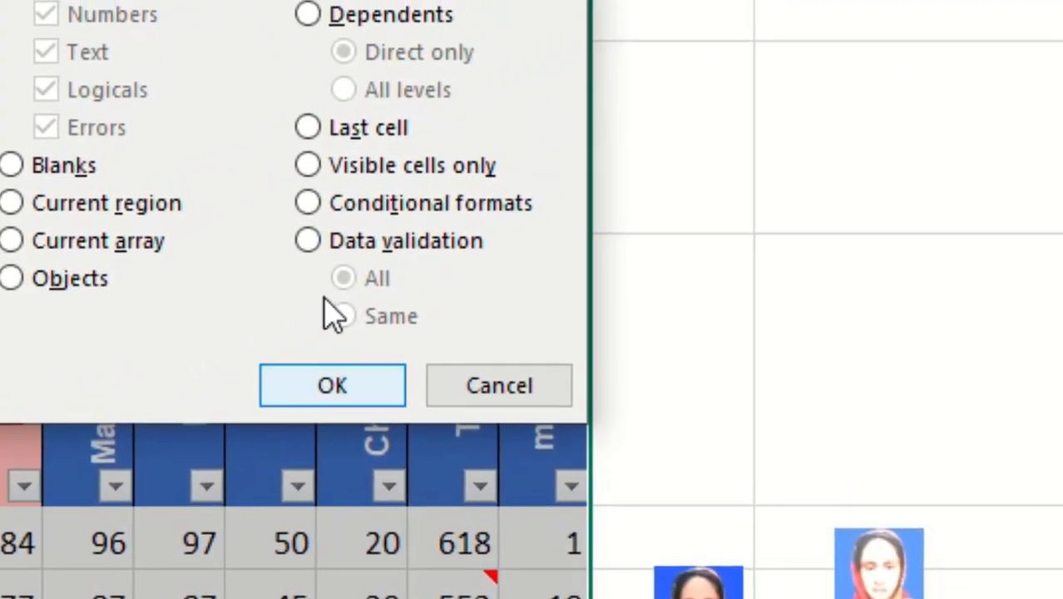
Use Go To Special to select all data validation cells and check the list of choices in the validated cell.
click(328, 242)
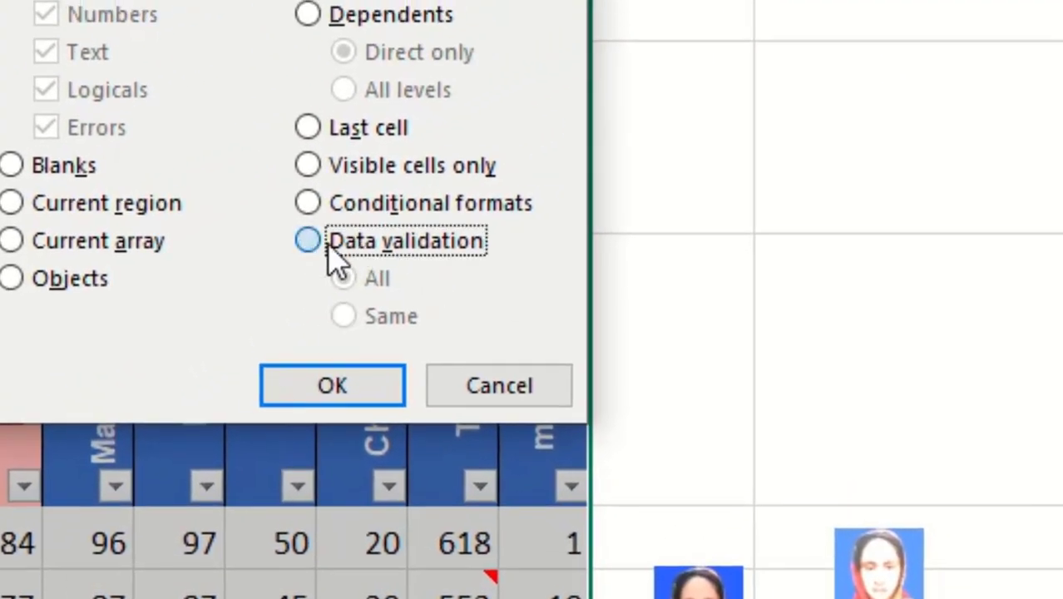
click(332, 385)
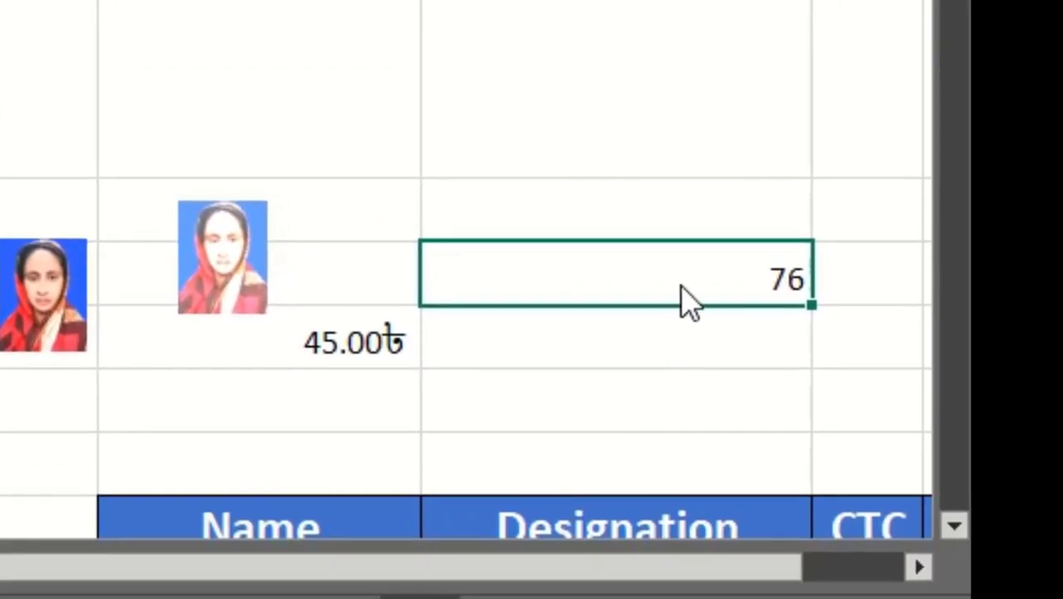
click(830, 287)
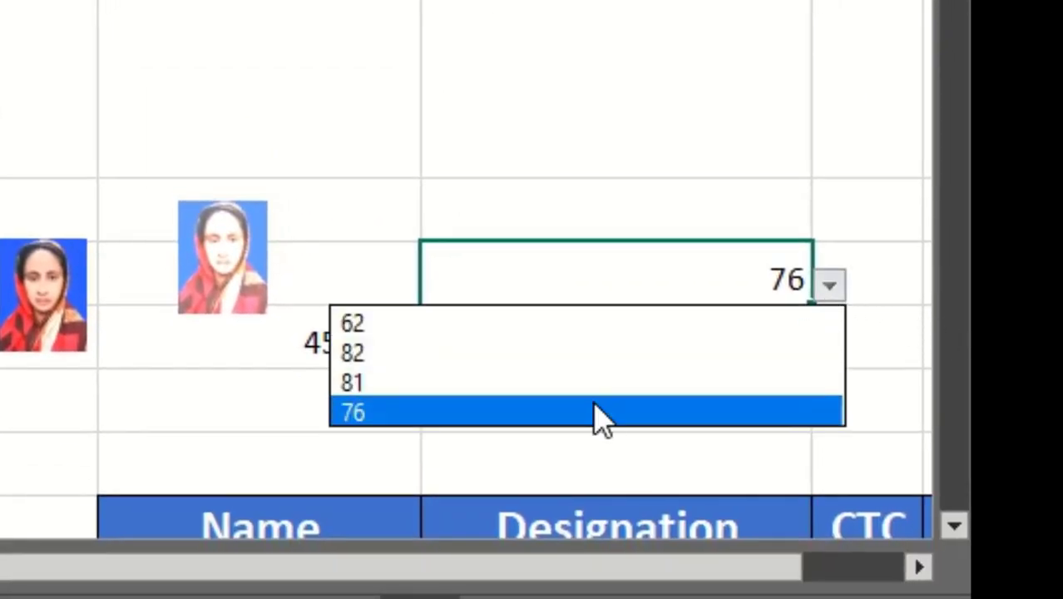
click(510, 114)
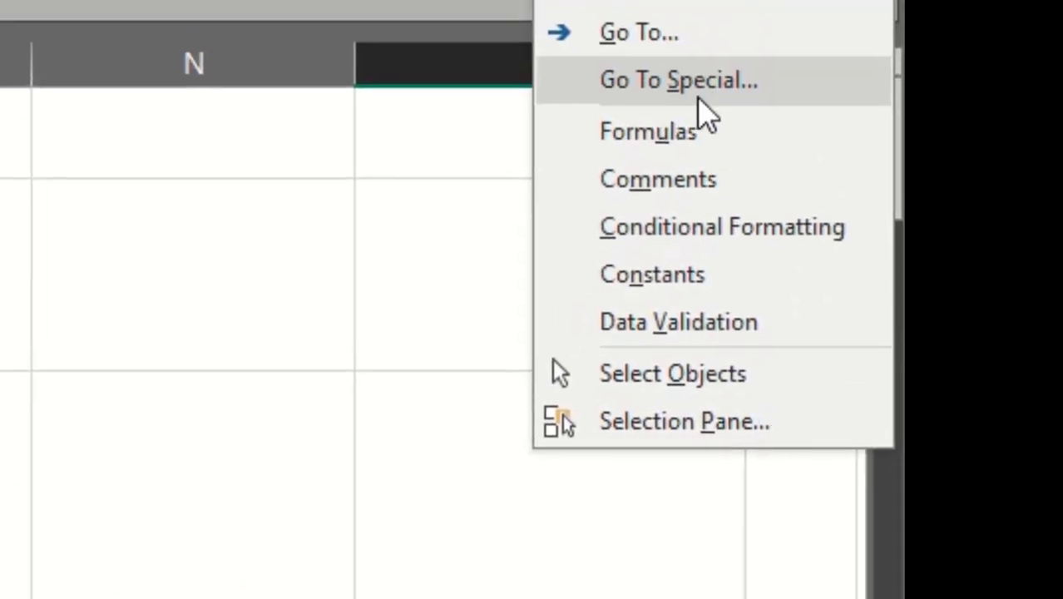
click(698, 94)
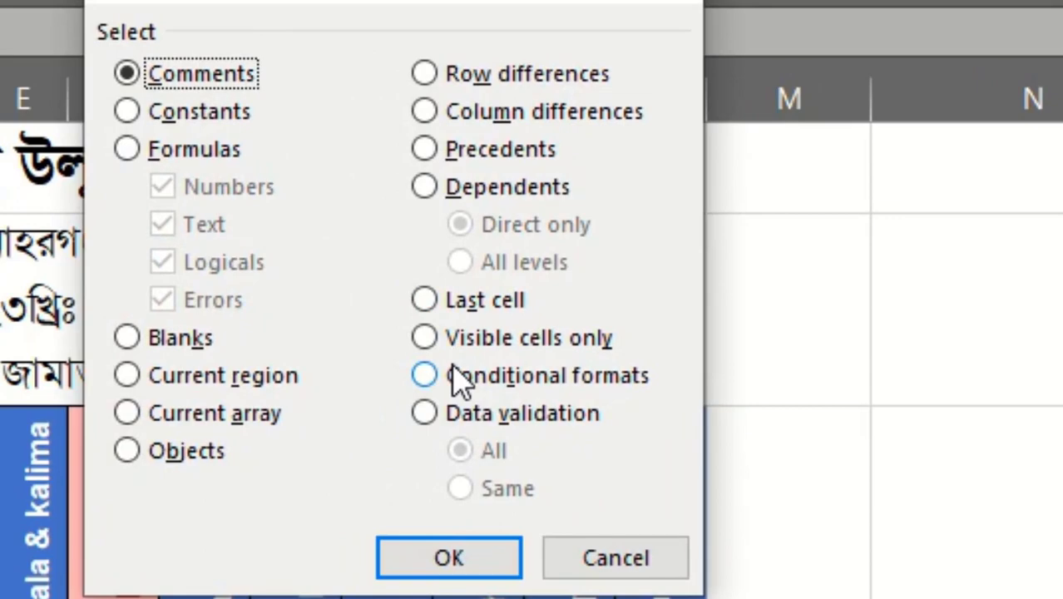
click(616, 557)
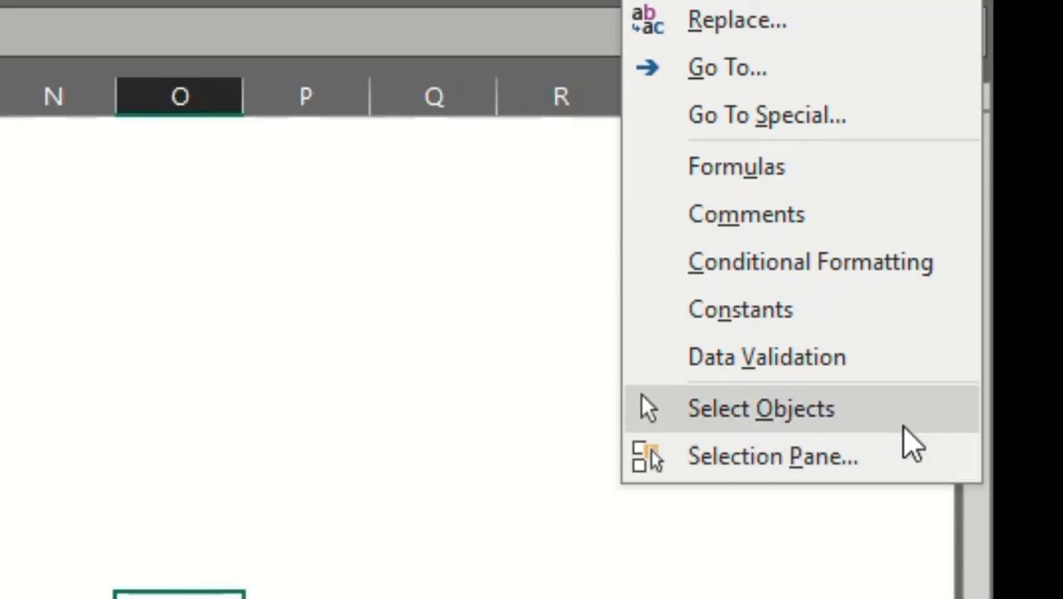
Open the Selection Pane on the sheet with the arrow shapes and select each of the three arrows in turn.
click(736, 462)
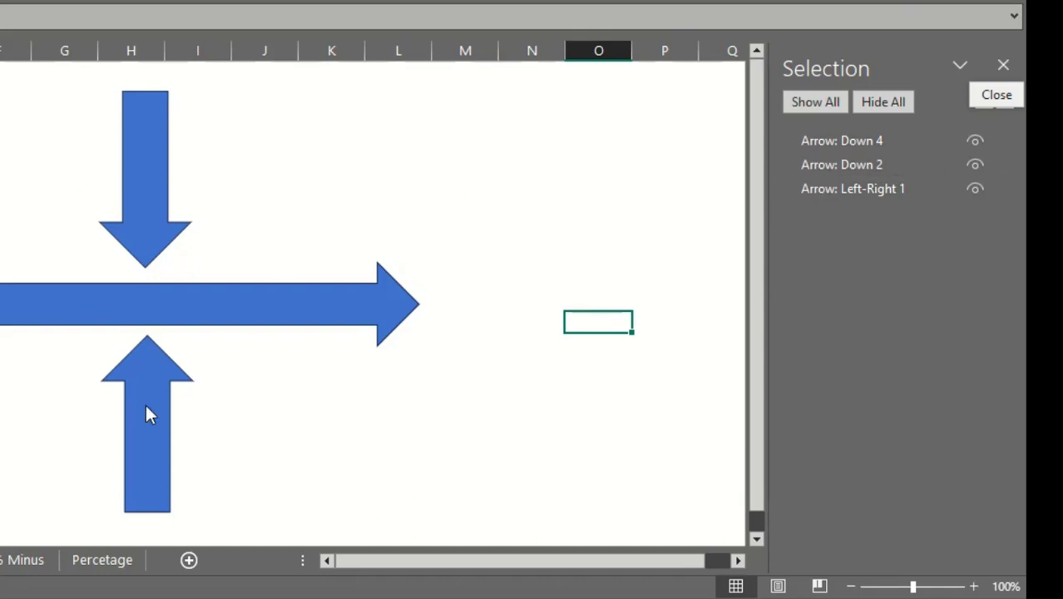
click(856, 145)
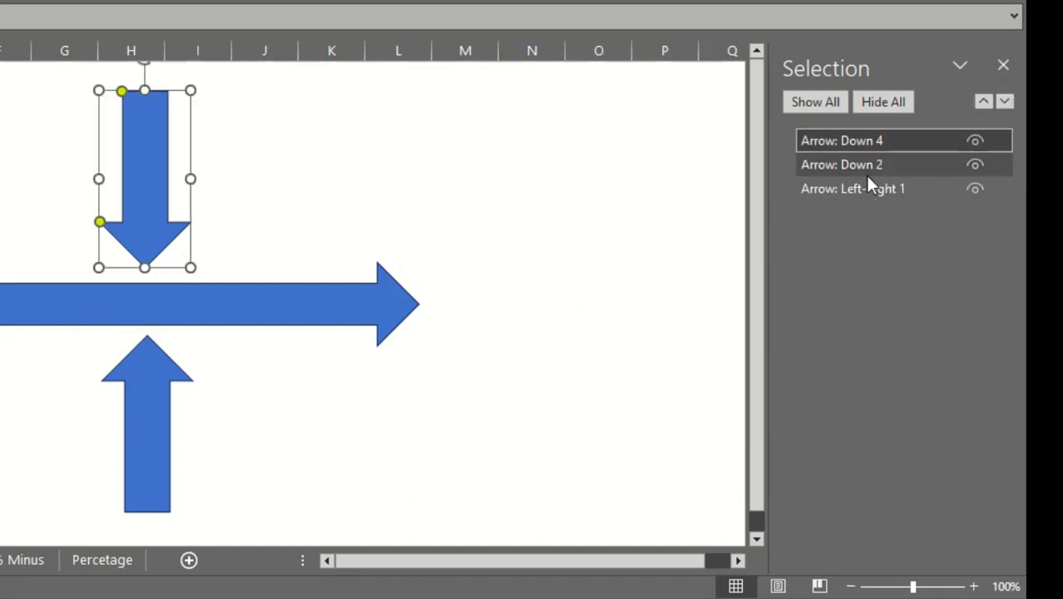
click(866, 171)
click(870, 190)
click(839, 141)
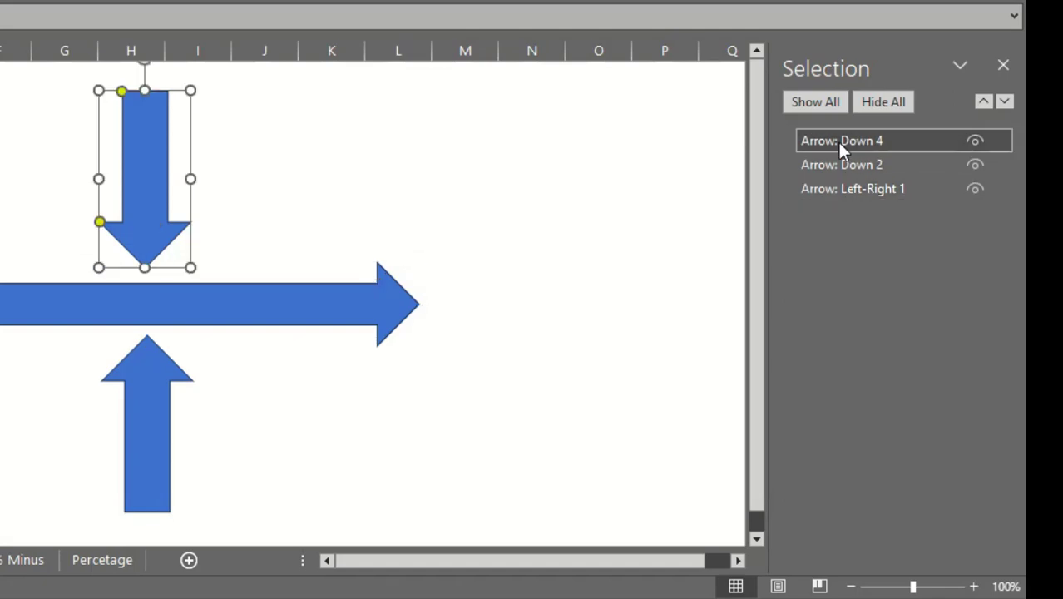
Select the two vertical arrows and the horizontal arrow together and move them slightly down.
click(840, 163)
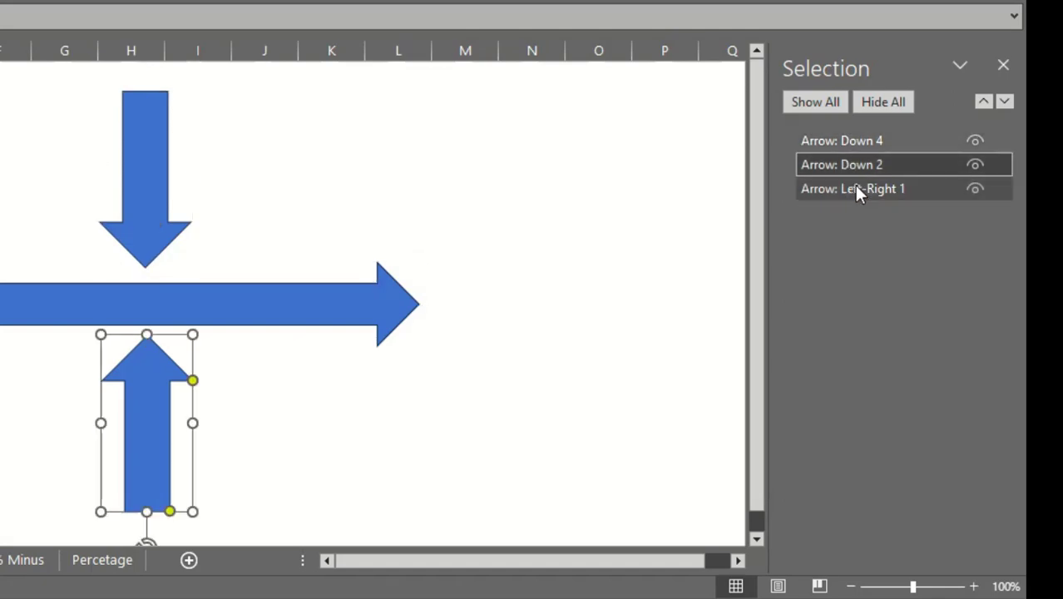
ctrl+click(855, 186)
ctrl+click(846, 143)
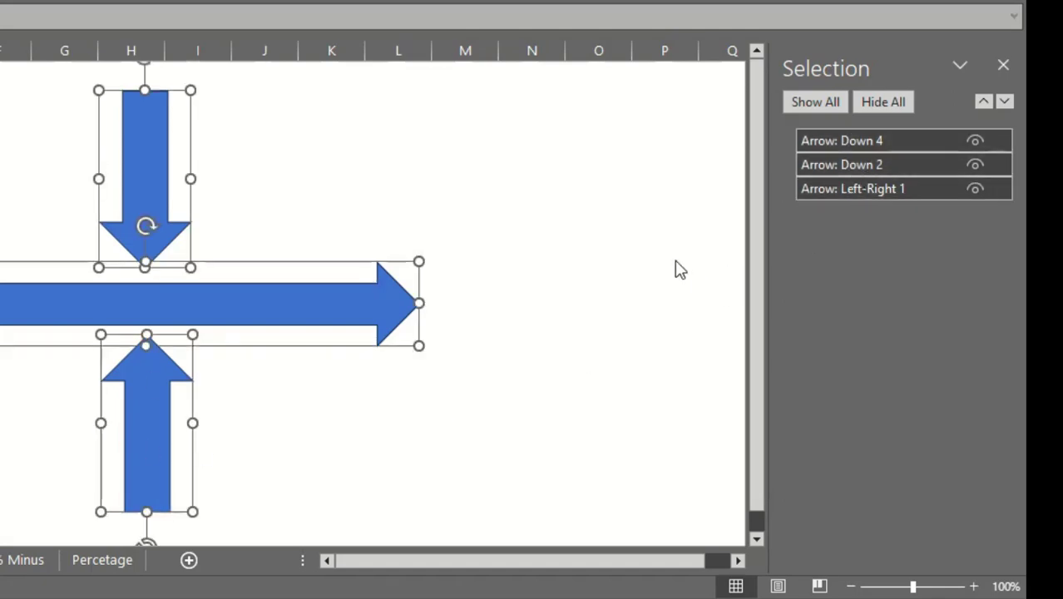
drag(333, 312, 334, 338)
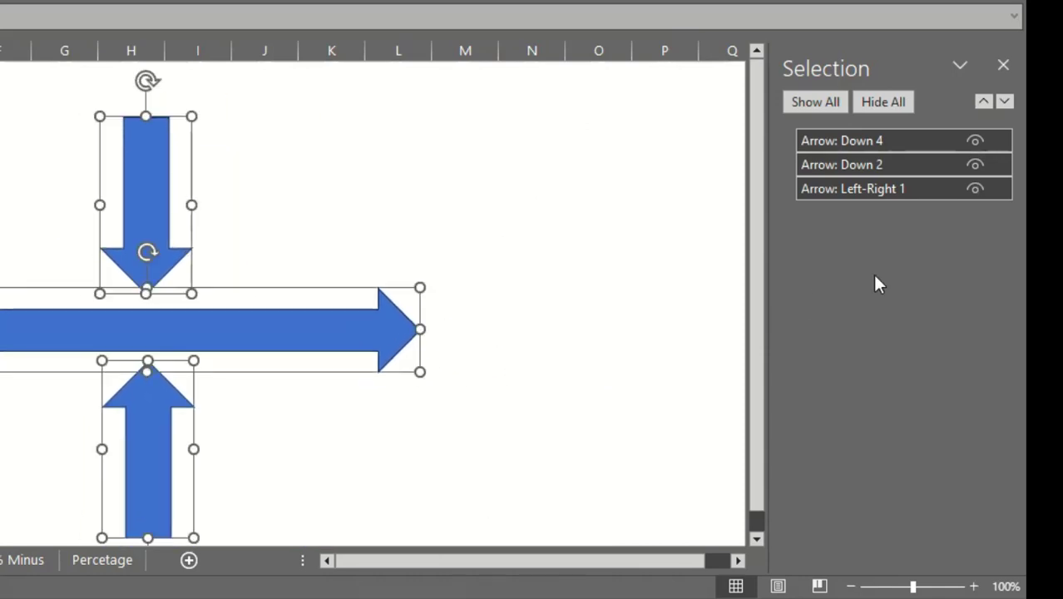
Hide and show the three arrows individually in various combinations, ending with all three shown.
click(975, 189)
click(979, 163)
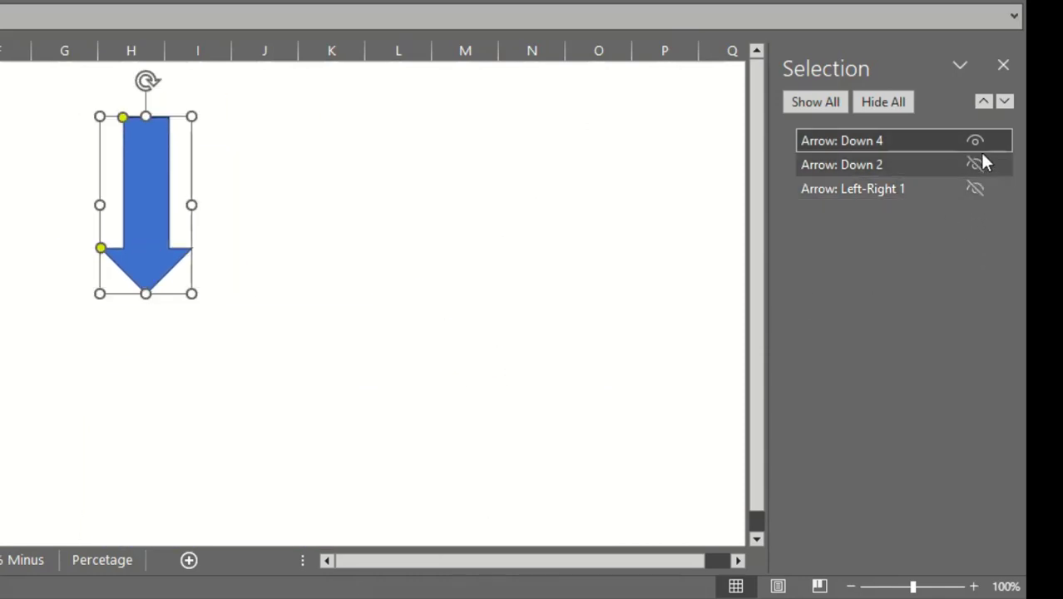
click(976, 143)
click(976, 142)
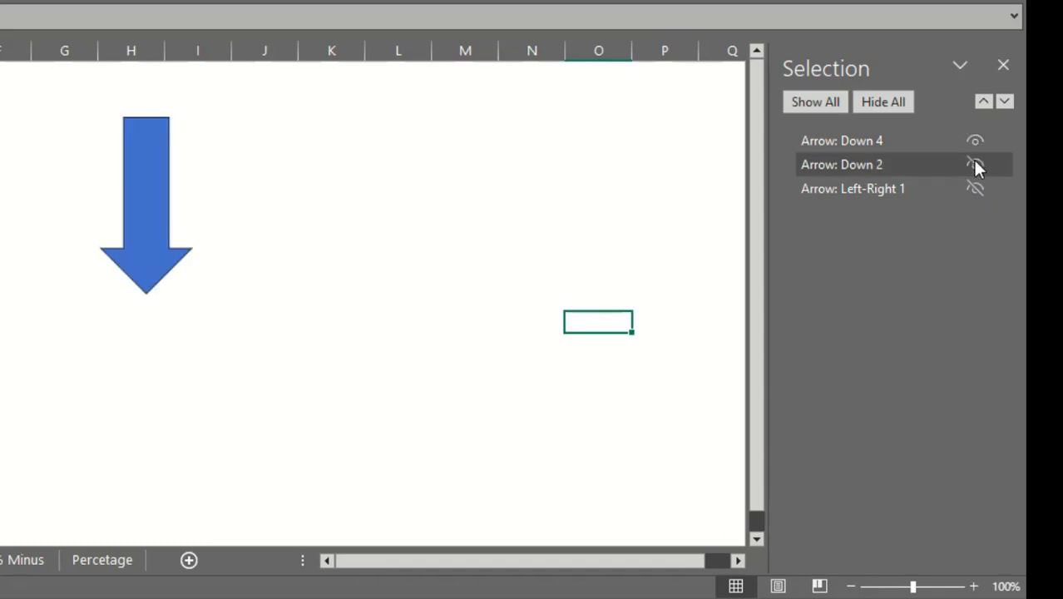
click(975, 164)
click(978, 189)
click(975, 165)
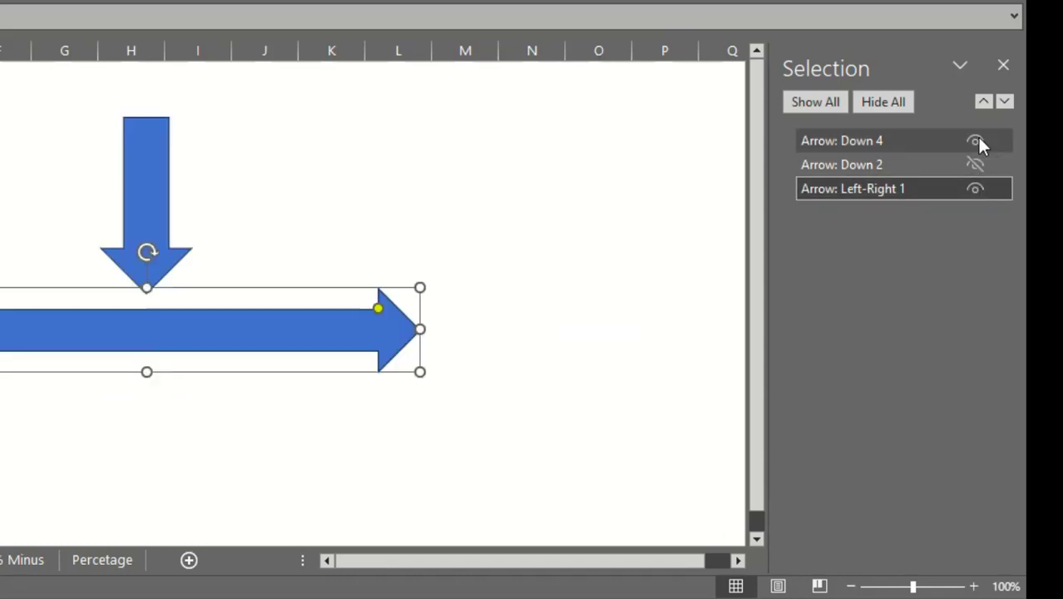
click(976, 138)
click(975, 164)
click(976, 188)
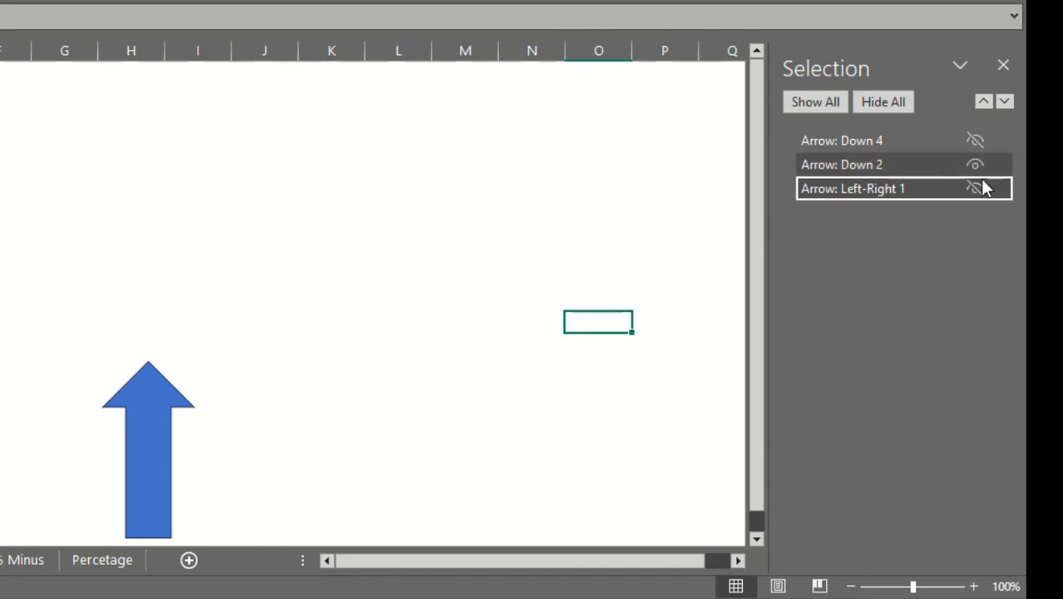
click(975, 188)
click(970, 167)
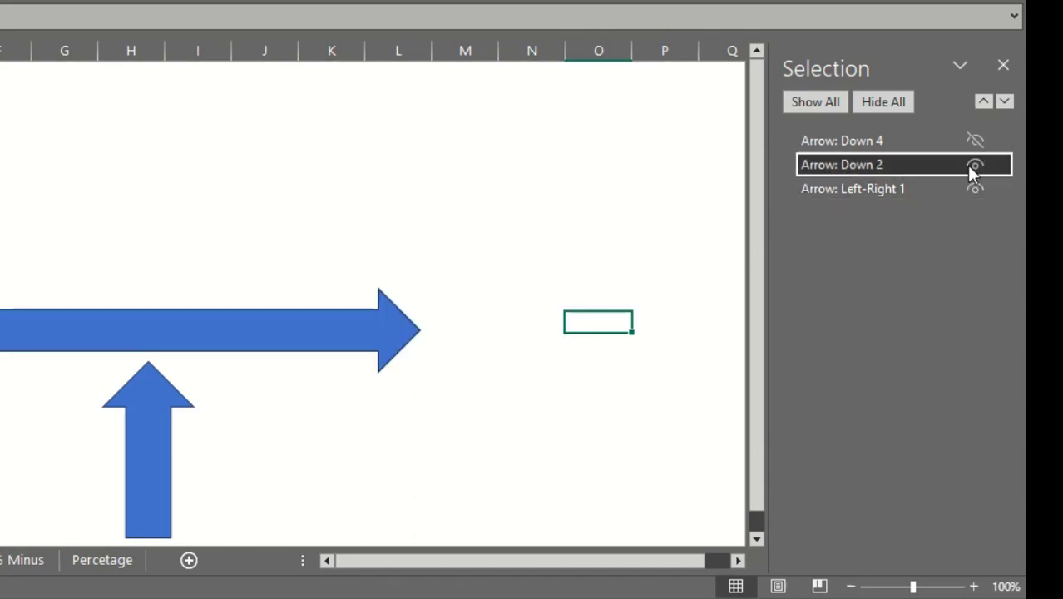
click(975, 141)
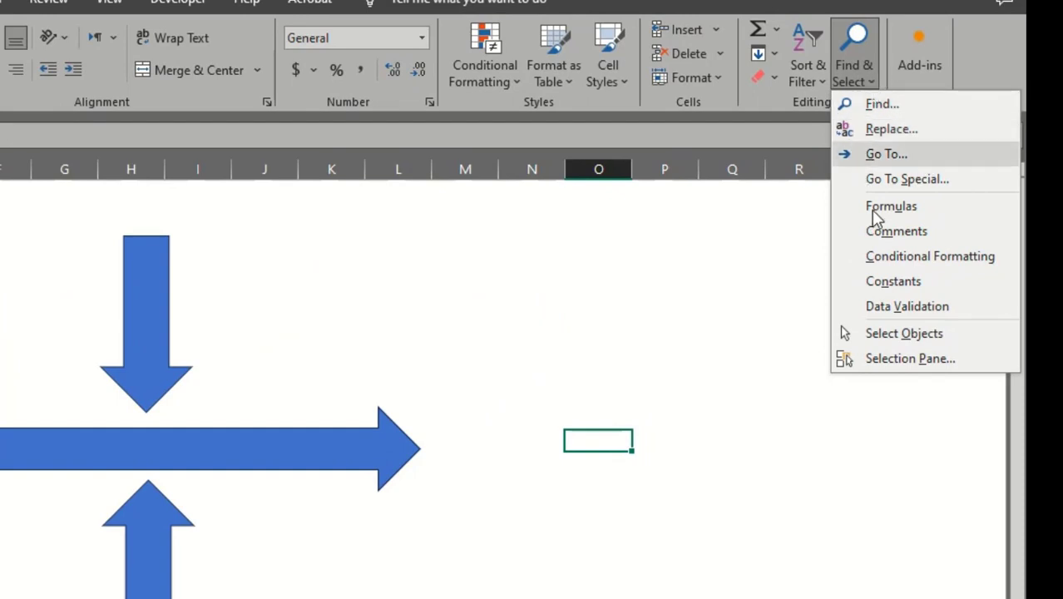
click(568, 445)
click(509, 381)
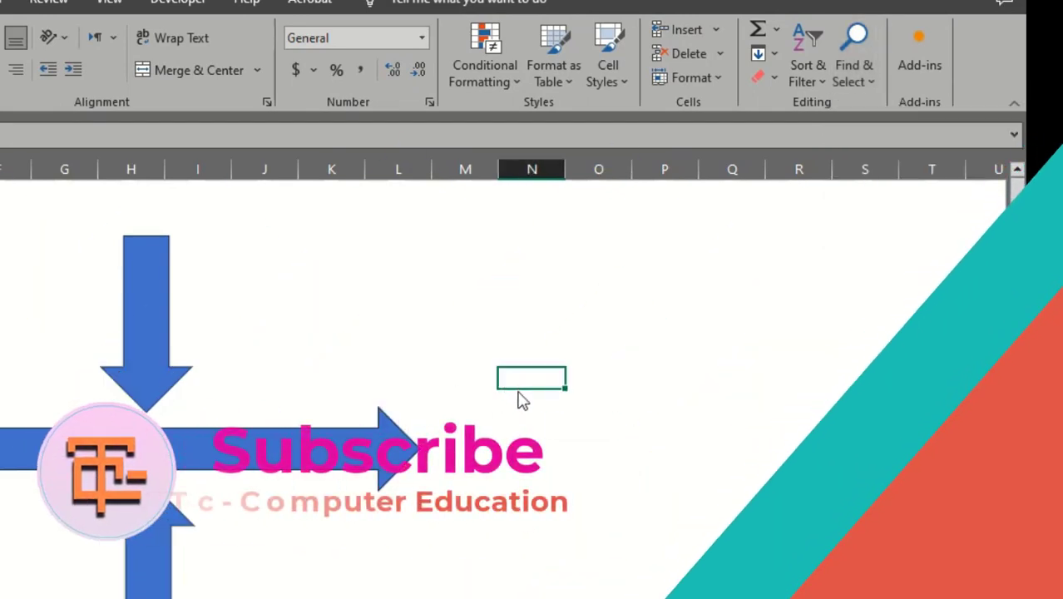